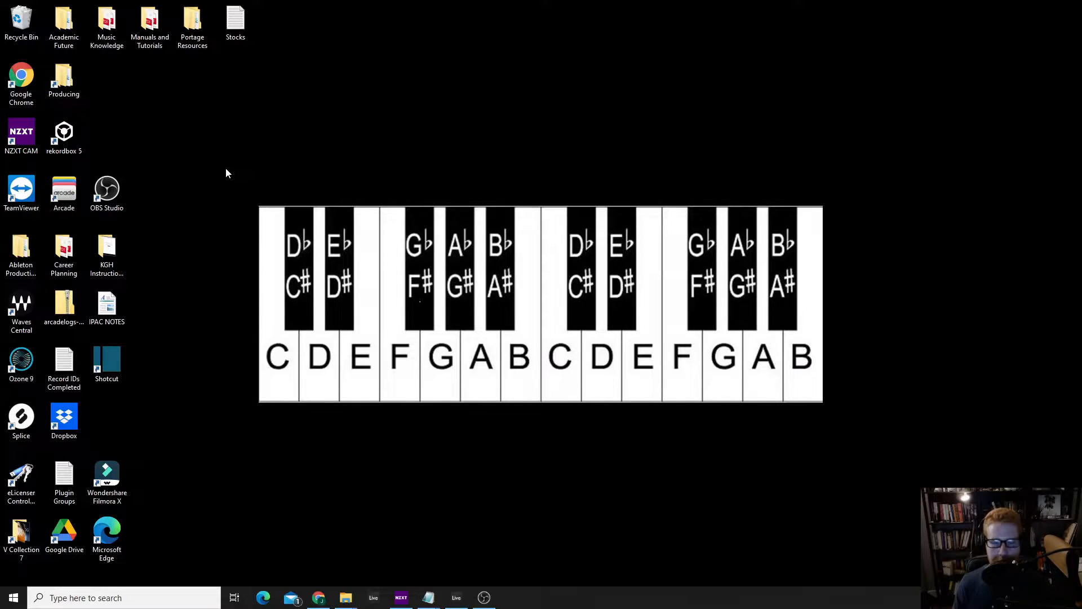
# Switch to the Ableton Live project and open the Track 1 MIDI clip to view its notes
pyautogui.click(470, 606)
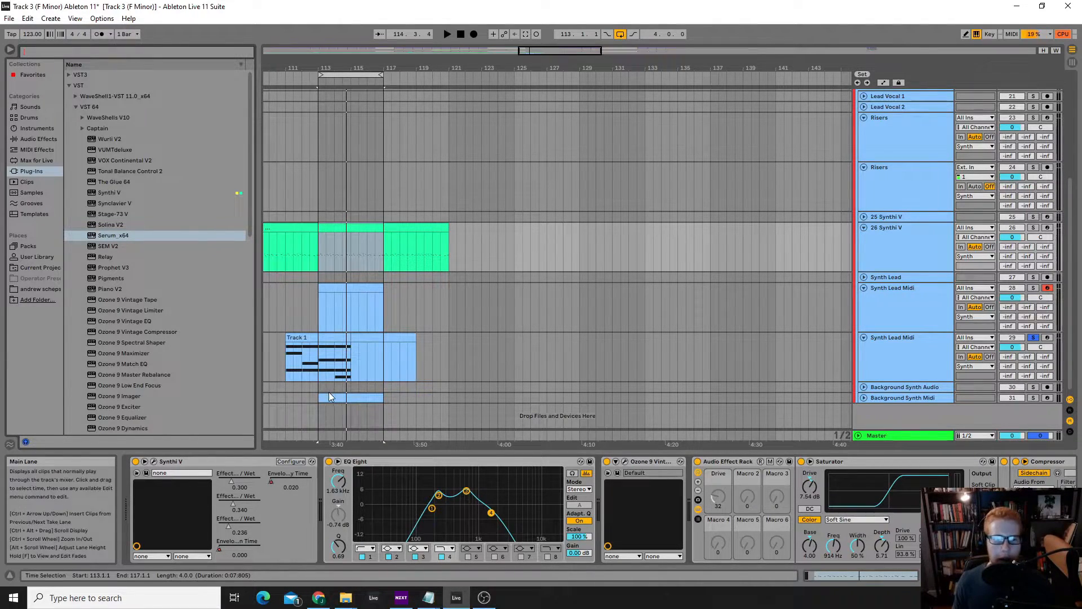
pyautogui.doubleClick(336, 343)
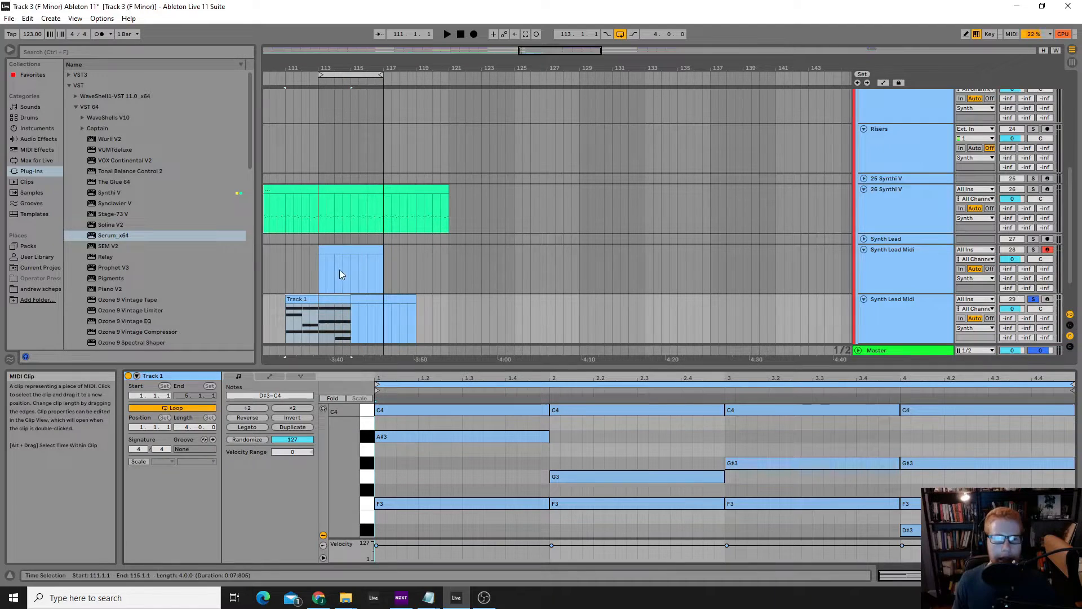
pyautogui.scroll(2, 634, 310)
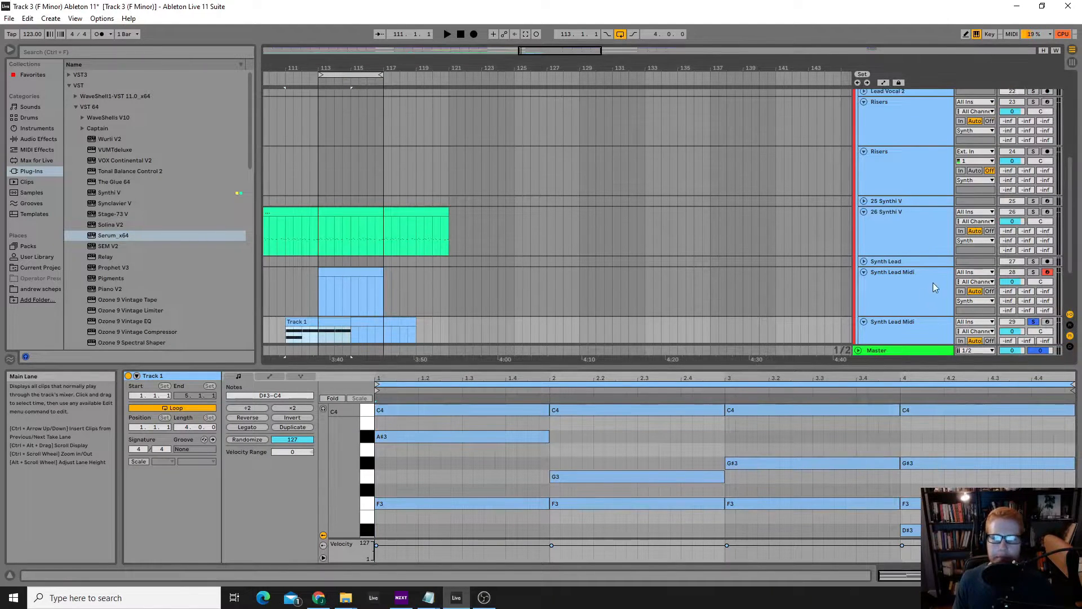
# Inspect the Synthi V instrument's interface on track 26 and close its plug-in window
pyautogui.click(901, 272)
pyautogui.click(881, 228)
pyautogui.click(153, 462)
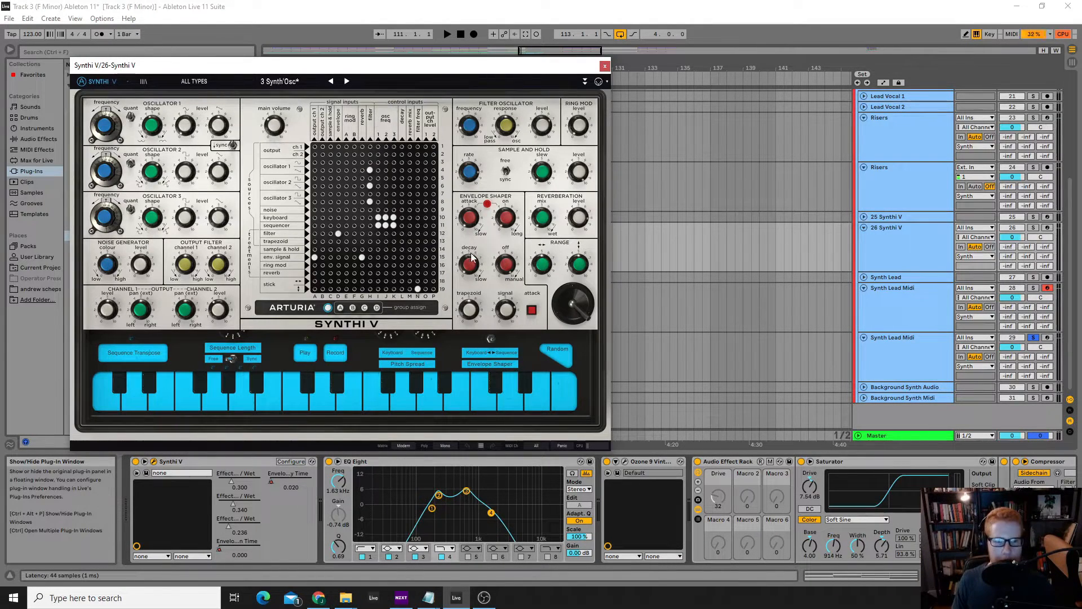
pyautogui.click(605, 66)
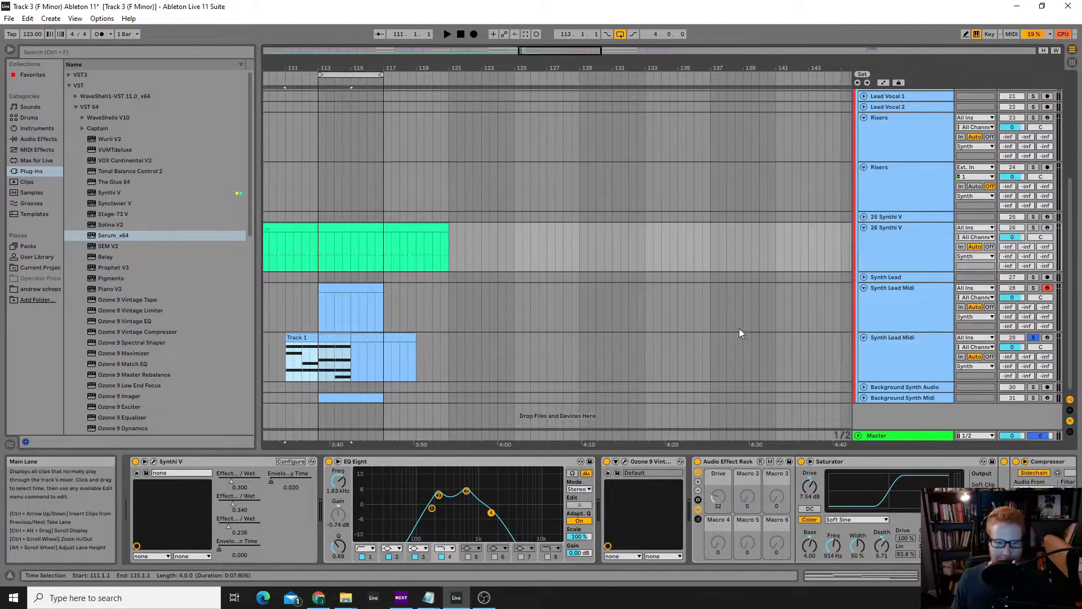
# Inspect the Serum instrument's interface on the Background Synth Midi track and close its plug-in window
pyautogui.click(898, 396)
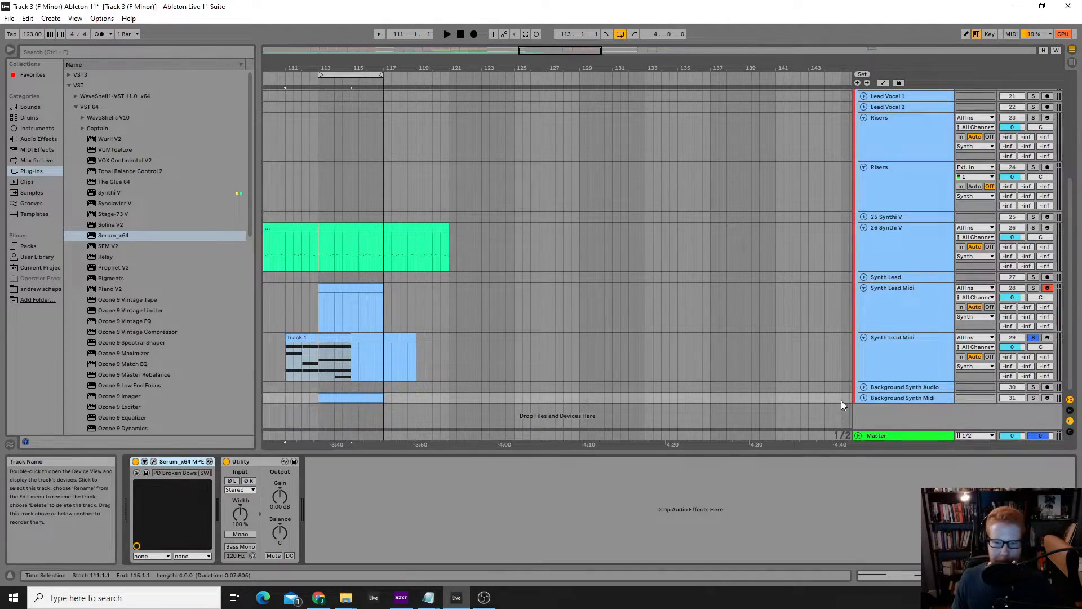
pyautogui.click(154, 462)
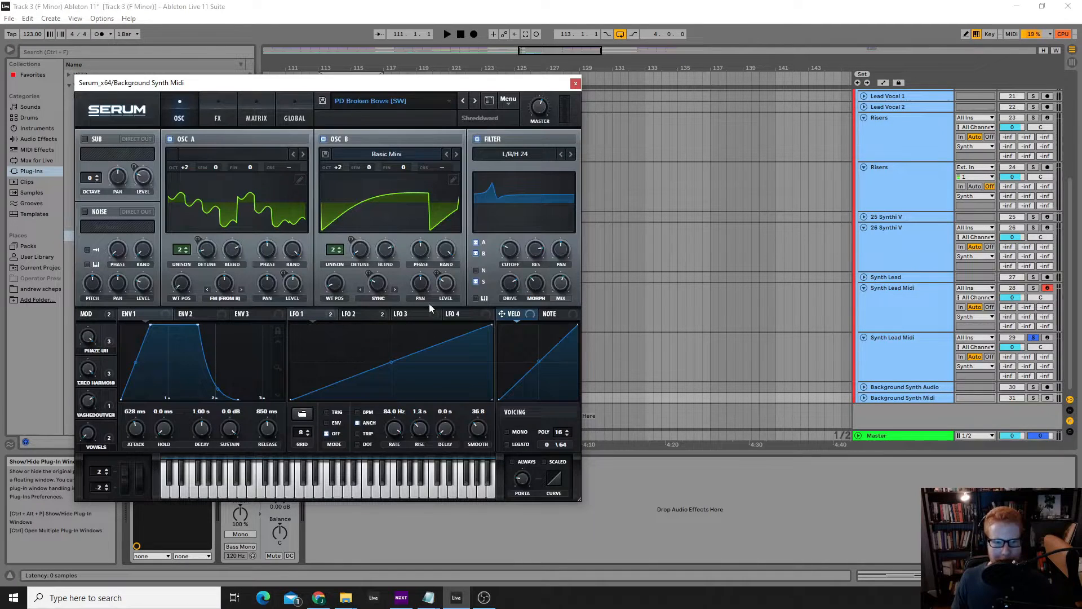
pyautogui.click(576, 85)
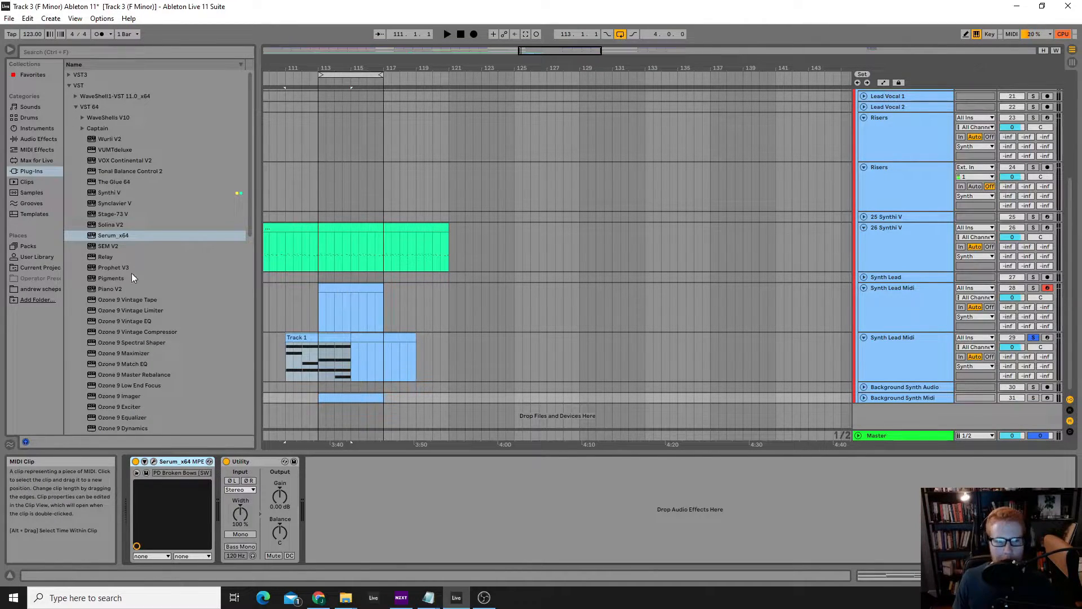
# Look up Operator among the built-in instruments and show the Operator device on Synth Lead Midi track 28
pyautogui.click(33, 142)
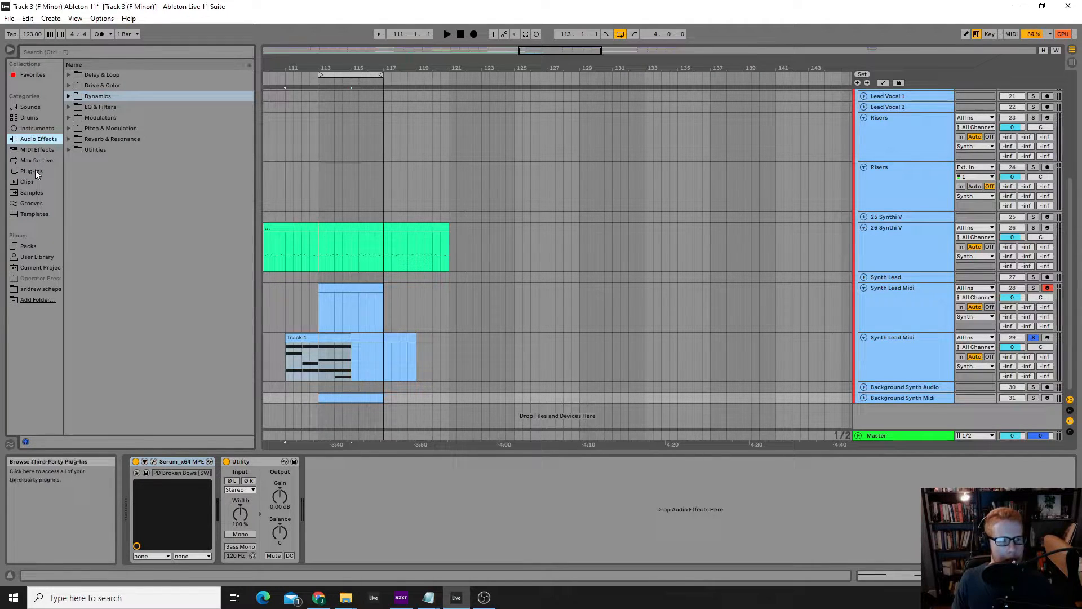
pyautogui.click(35, 129)
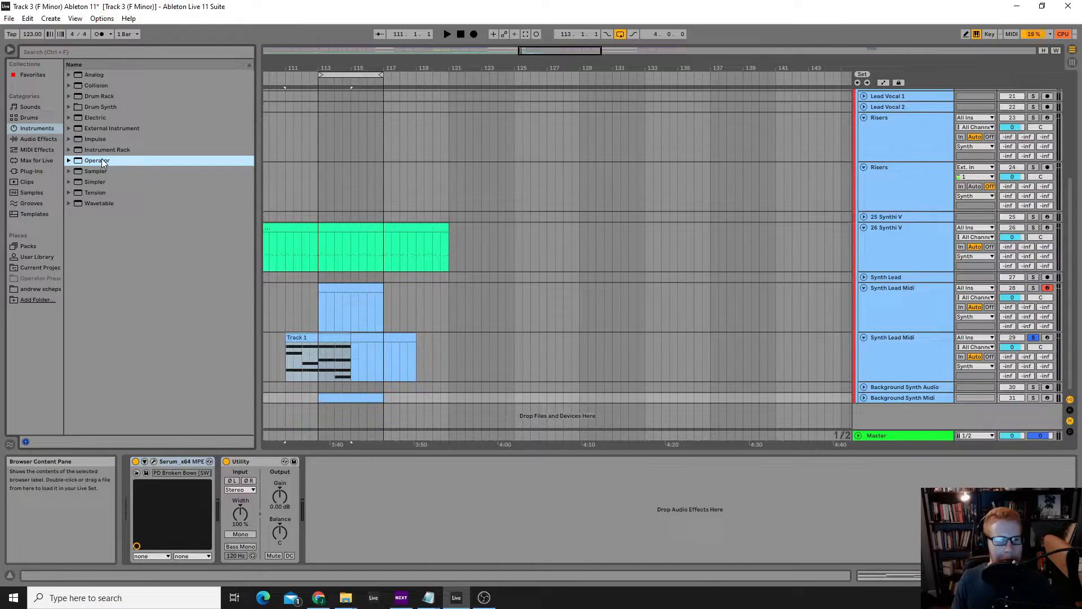
pyautogui.moveTo(346, 294); pyautogui.dragTo(343, 289)
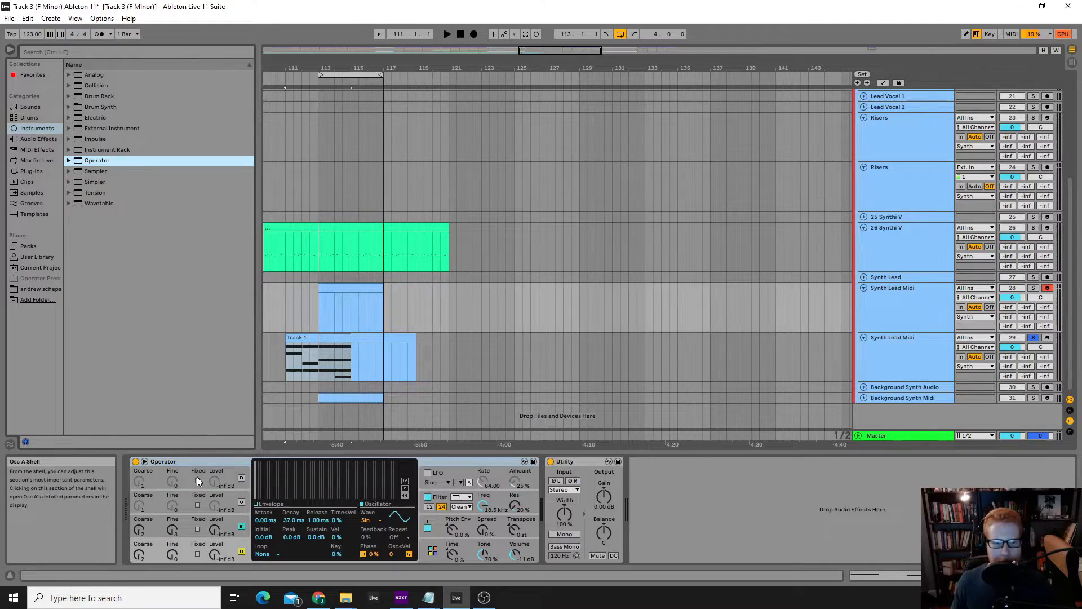
# Switch Operator's oscillators off and on, keeping A and B active, and set oscillator B's coarse frequency to 4
pyautogui.click(185, 522)
pyautogui.click(242, 525)
pyautogui.click(242, 502)
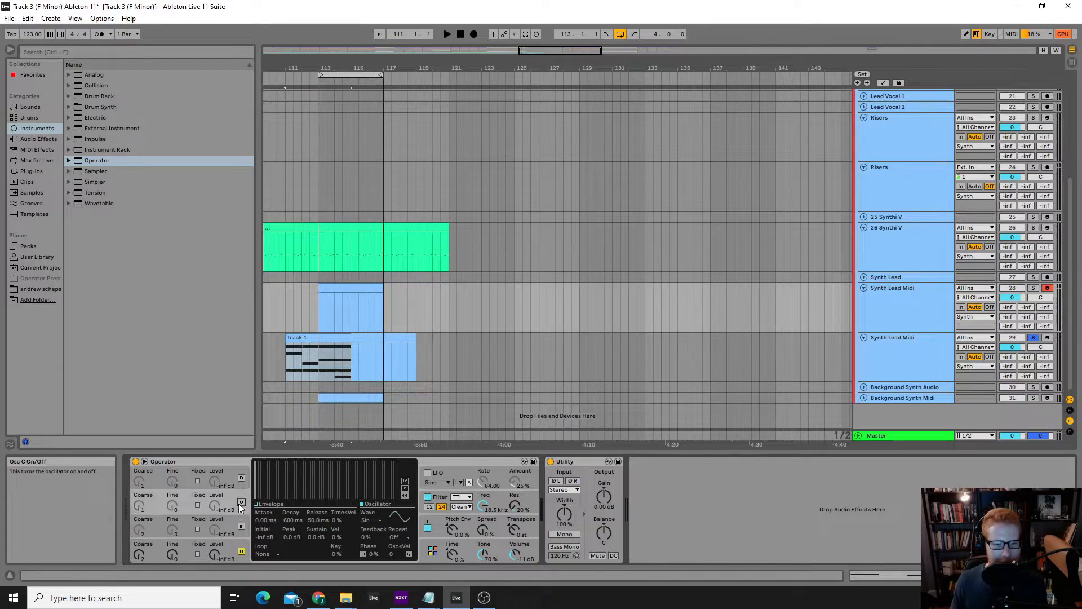
pyautogui.click(241, 527)
pyautogui.click(241, 502)
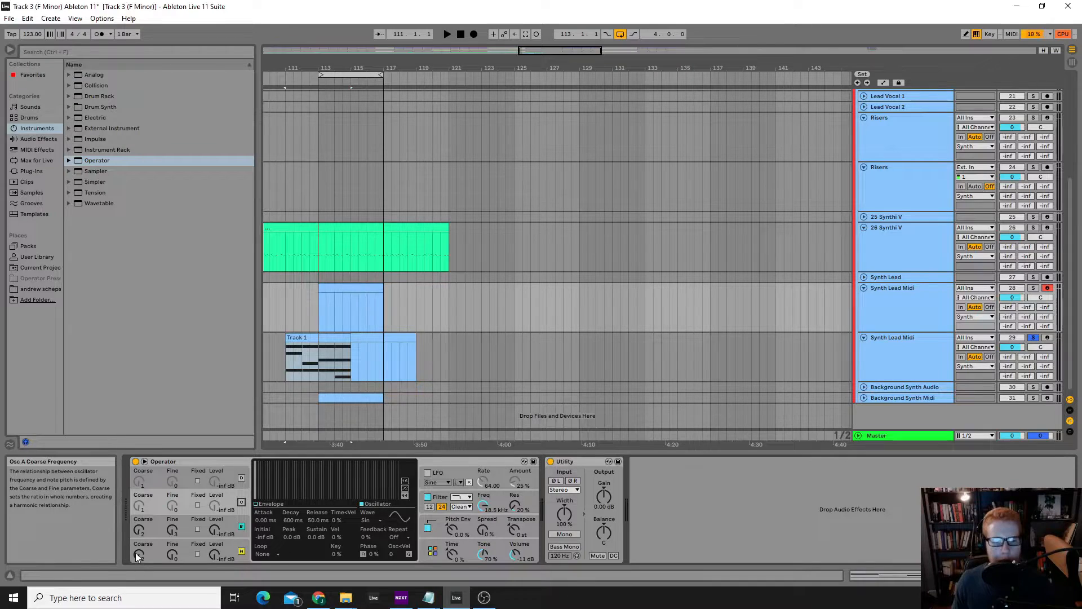
pyautogui.click(140, 530)
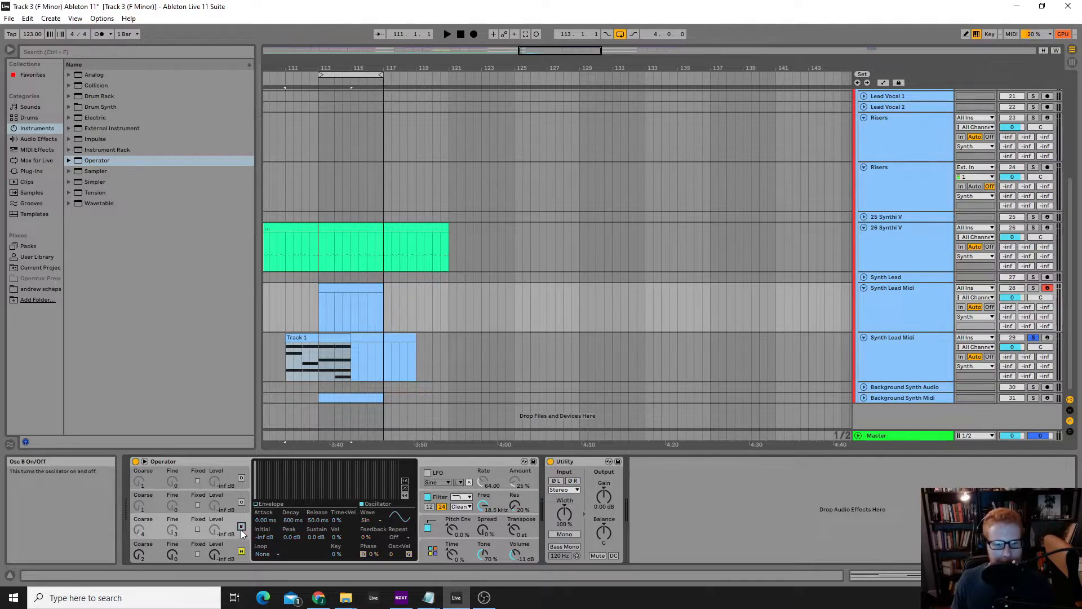
# Solo Synth Lead Midi track 28 and raise oscillator A's output level to -6.0 dB
pyautogui.moveTo(220, 556); pyautogui.dragTo(220, 547)
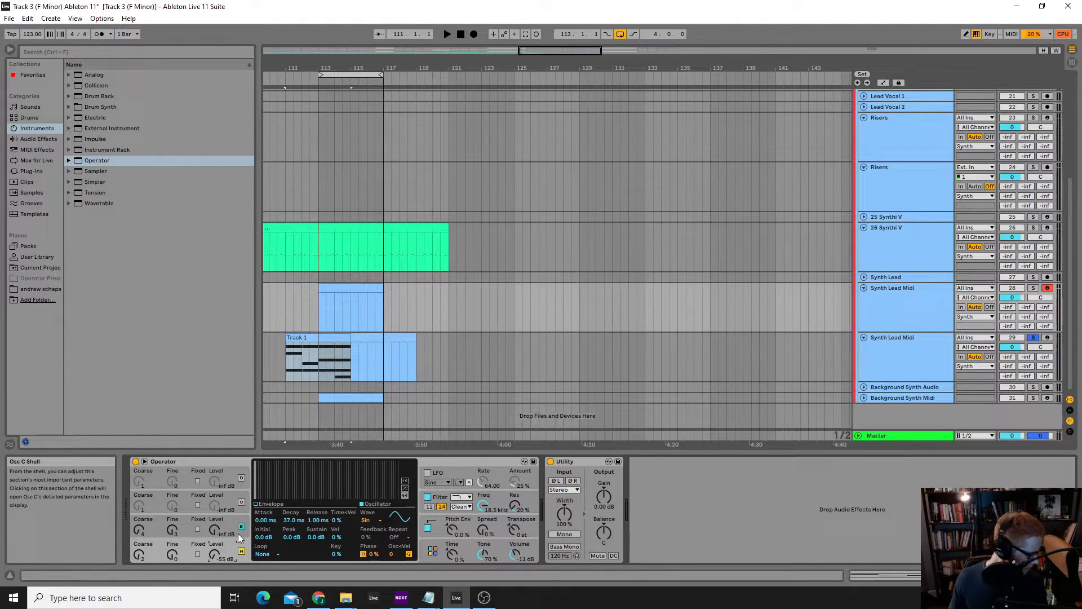
pyautogui.moveTo(216, 552)
pyautogui.mouseDown()
pyautogui.moveTo(216, 516)
pyautogui.moveTo(216, 541)
pyautogui.mouseUp()
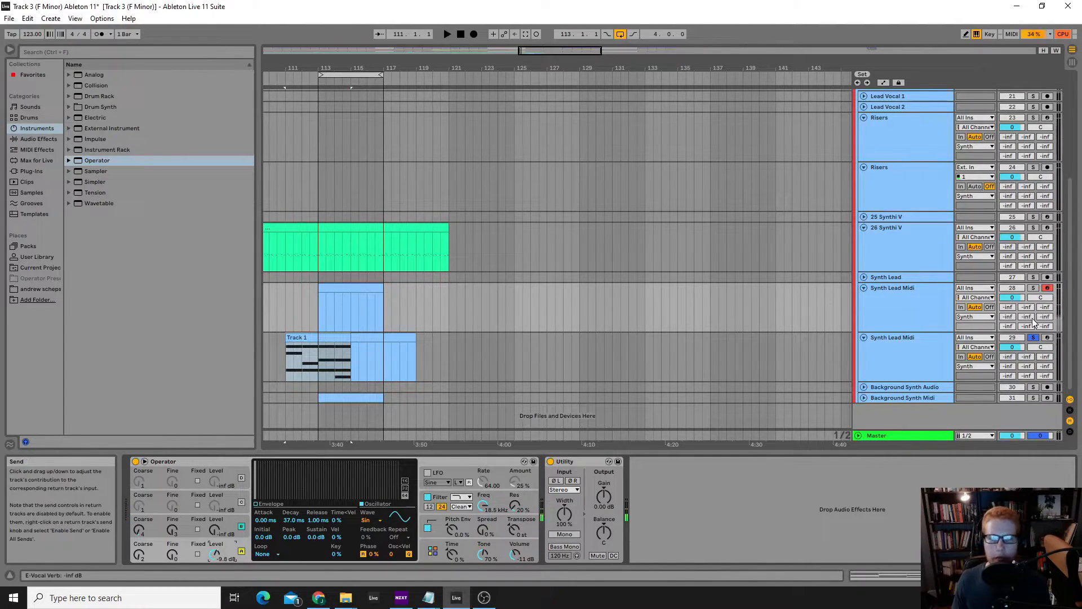
pyautogui.click(1032, 288)
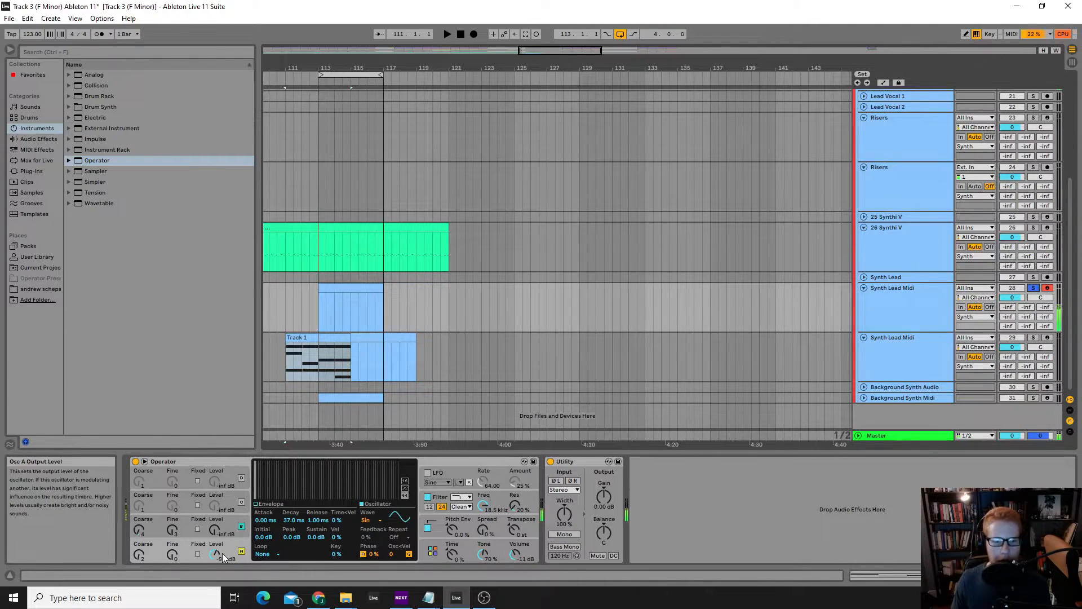
pyautogui.moveTo(218, 555); pyautogui.dragTo(218, 554)
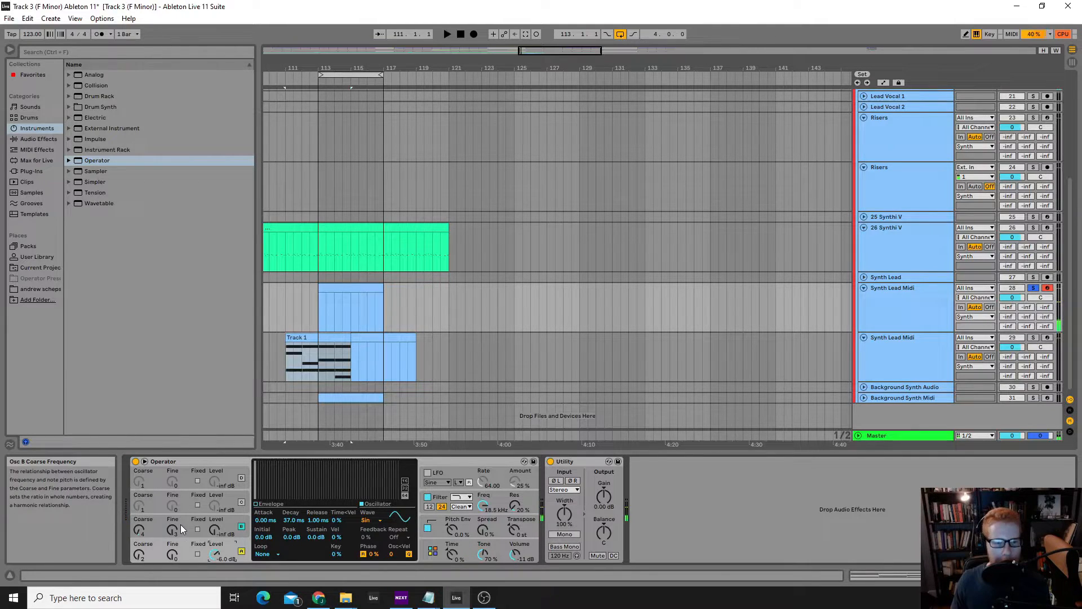
# Raise oscillator B's output level to -17 dB and set its waveform to Square 6
pyautogui.moveTo(214, 529); pyautogui.dragTo(215, 511)
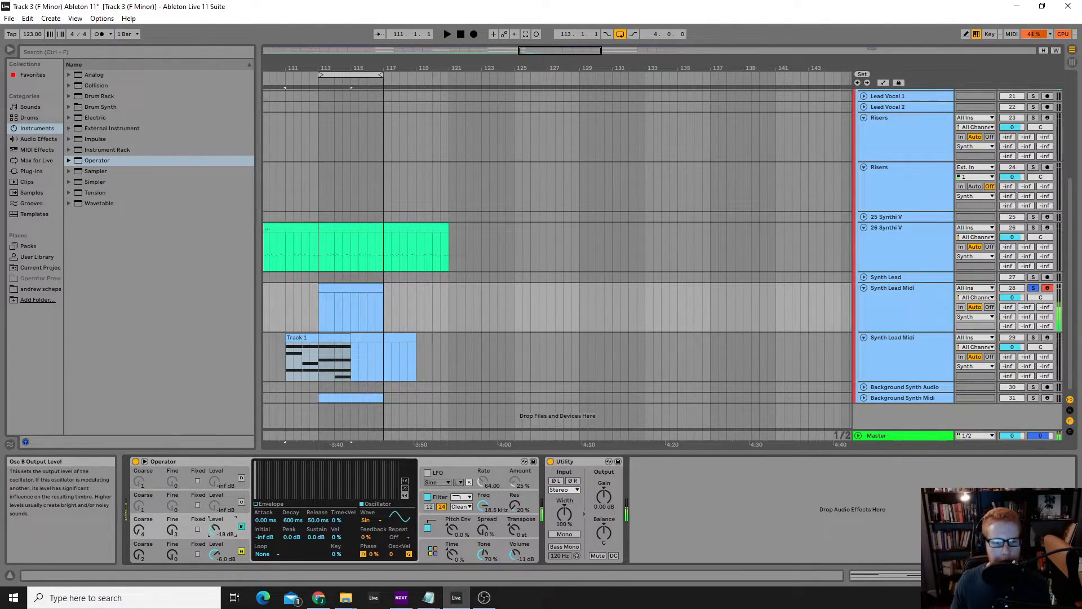
pyautogui.click(377, 521)
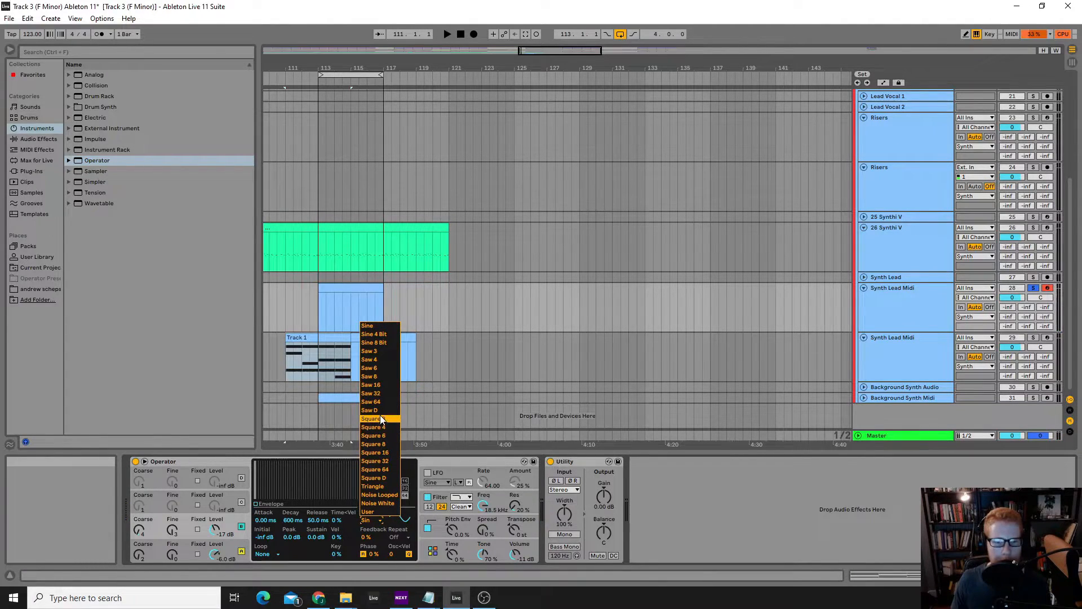
pyautogui.click(377, 437)
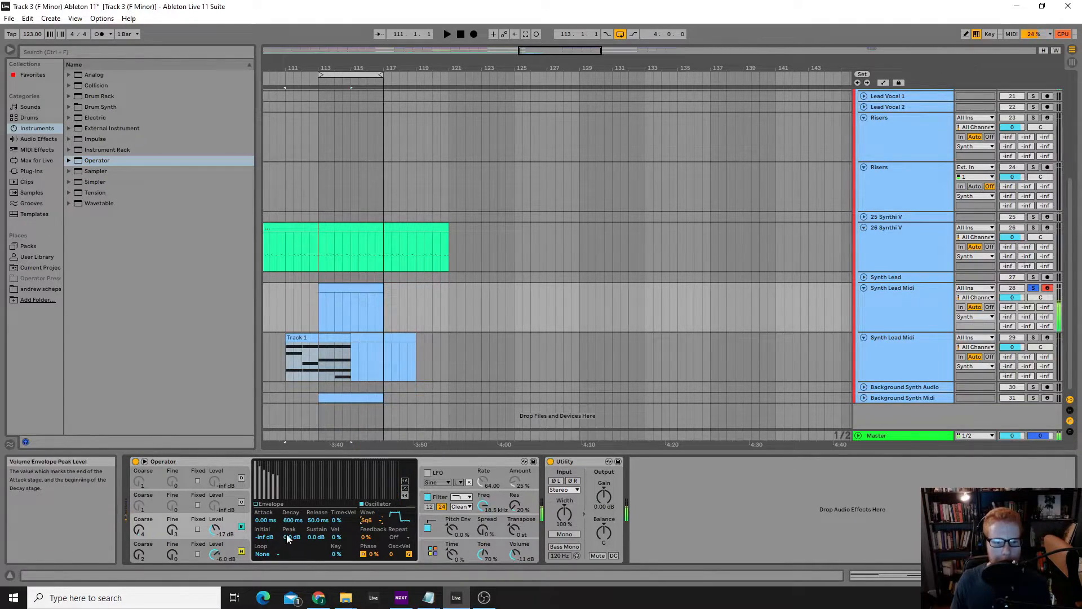
# Shape oscillator B's volume envelope with a short attack, a 3.52 s decay and a sustain of -inf dB
pyautogui.moveTo(269, 519); pyautogui.dragTo(269, 486)
pyautogui.moveTo(286, 521); pyautogui.dragTo(287, 507)
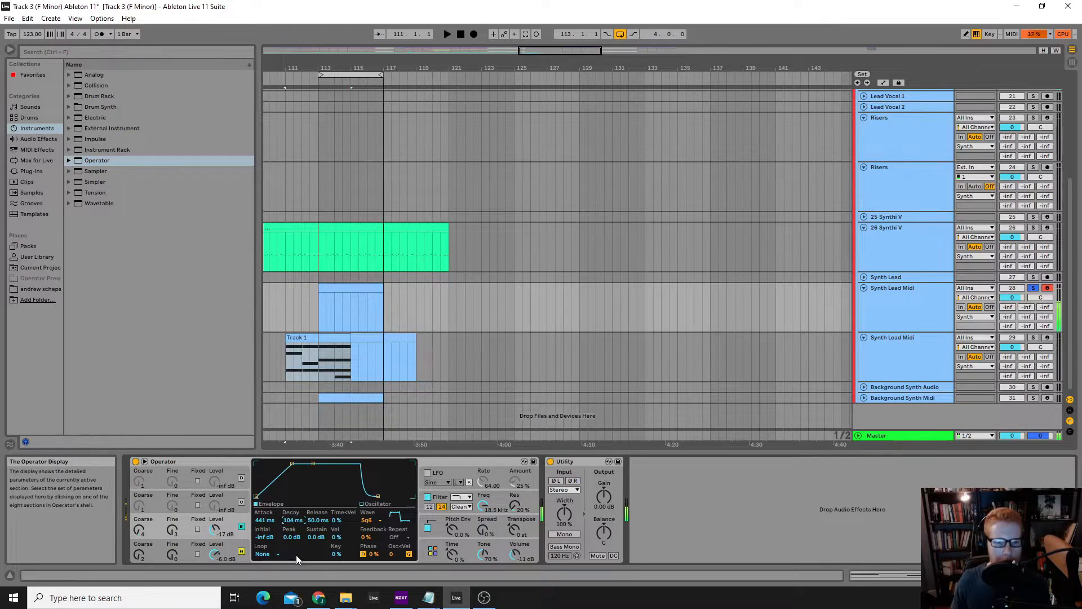
pyautogui.moveTo(309, 536); pyautogui.dragTo(309, 564)
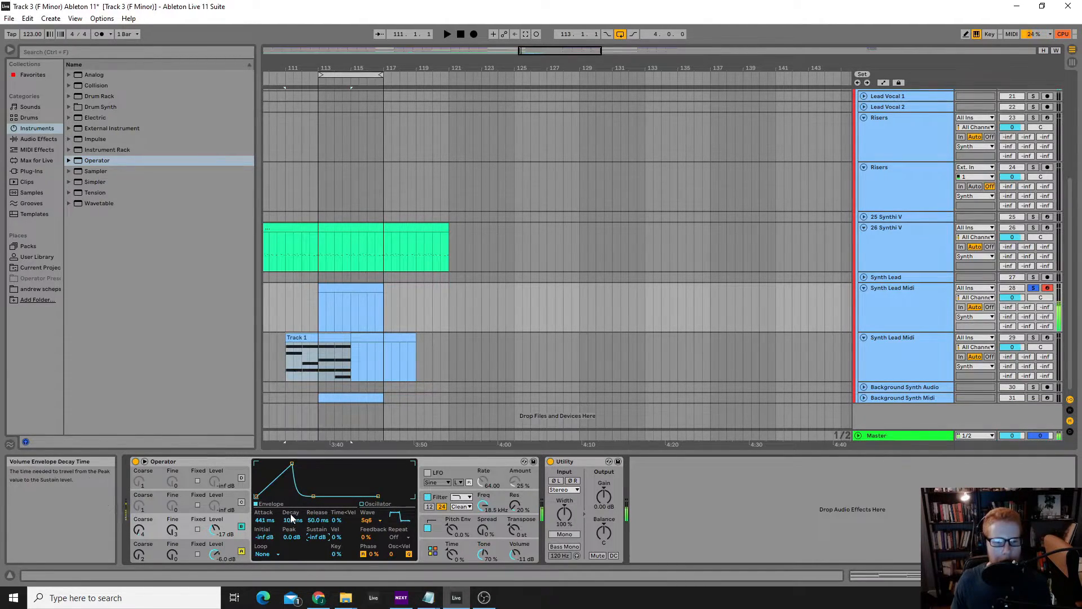
pyautogui.moveTo(292, 522); pyautogui.dragTo(292, 485)
pyautogui.moveTo(265, 520); pyautogui.dragTo(265, 555)
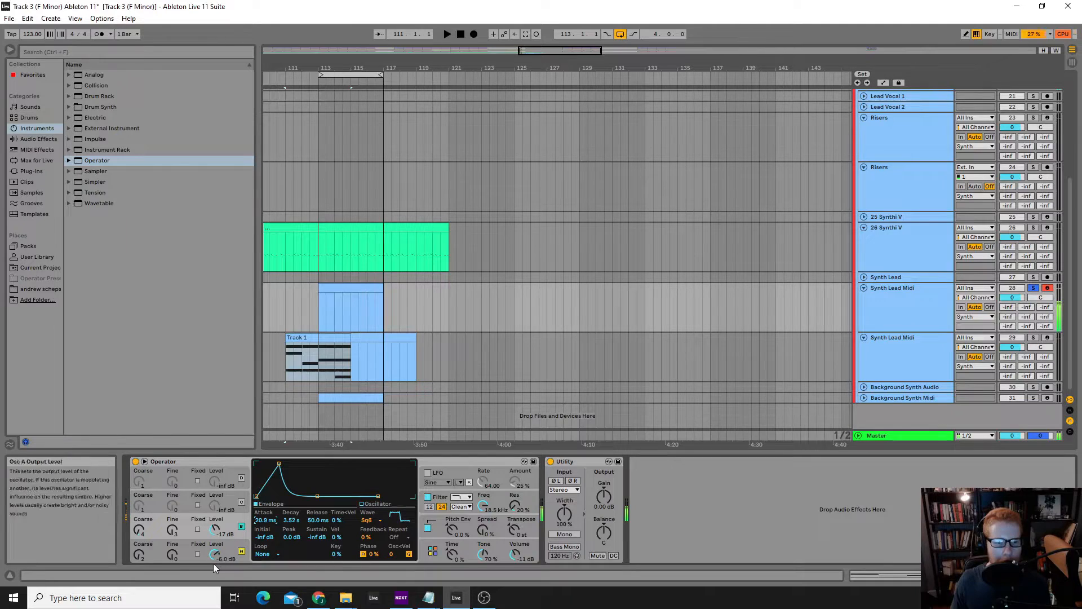
# Choose Sine for oscillator A and shape its envelope: 1.08 ms attack, 4.18 s decay, initial and sustain levels at -inf dB
pyautogui.click(172, 554)
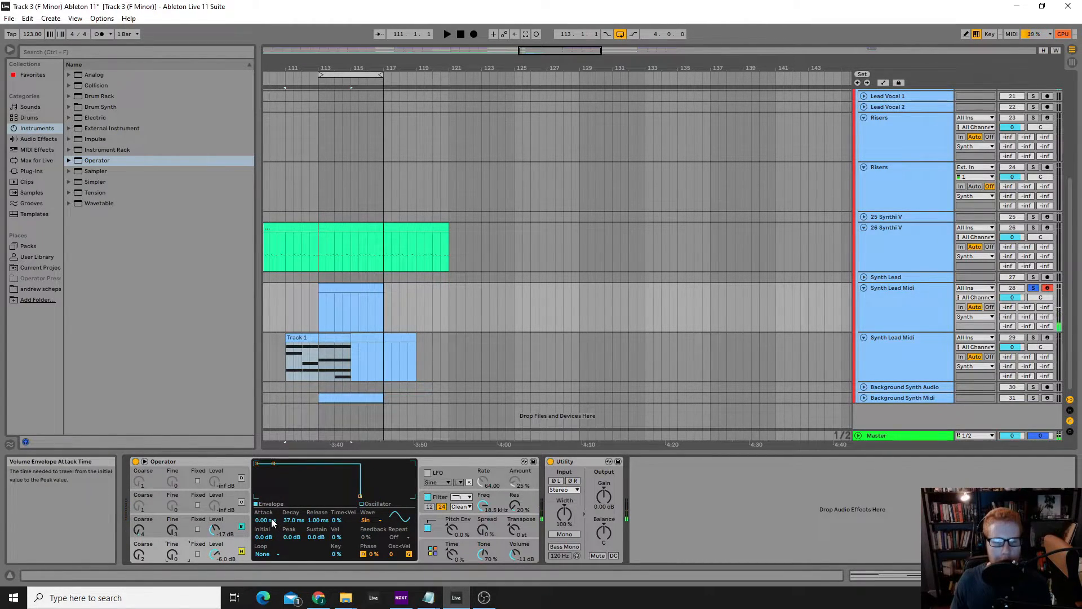
pyautogui.click(373, 519)
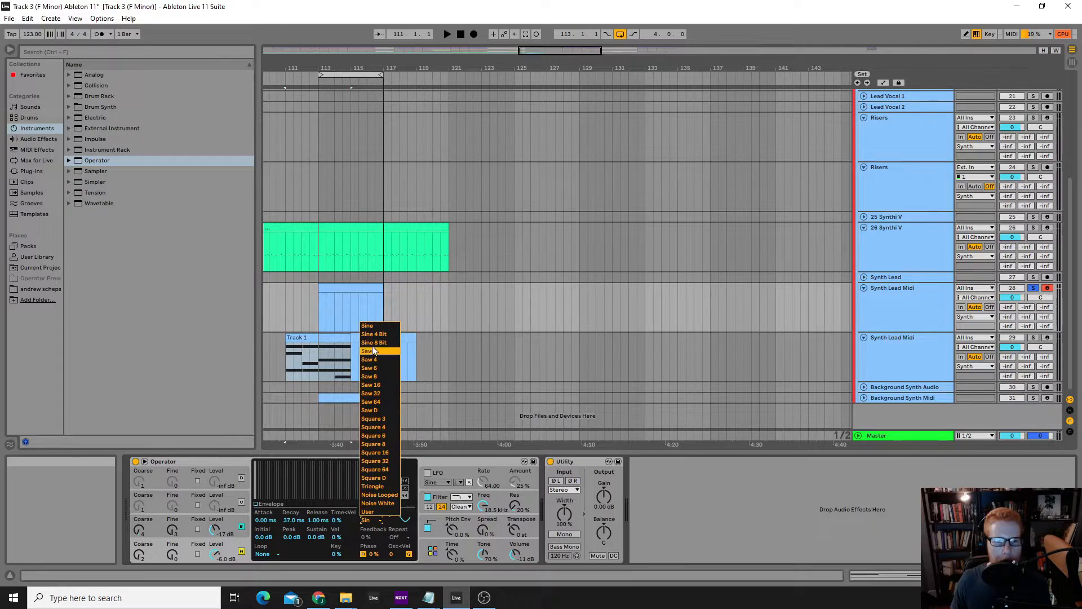
pyautogui.click(369, 327)
pyautogui.moveTo(317, 536); pyautogui.dragTo(316, 583)
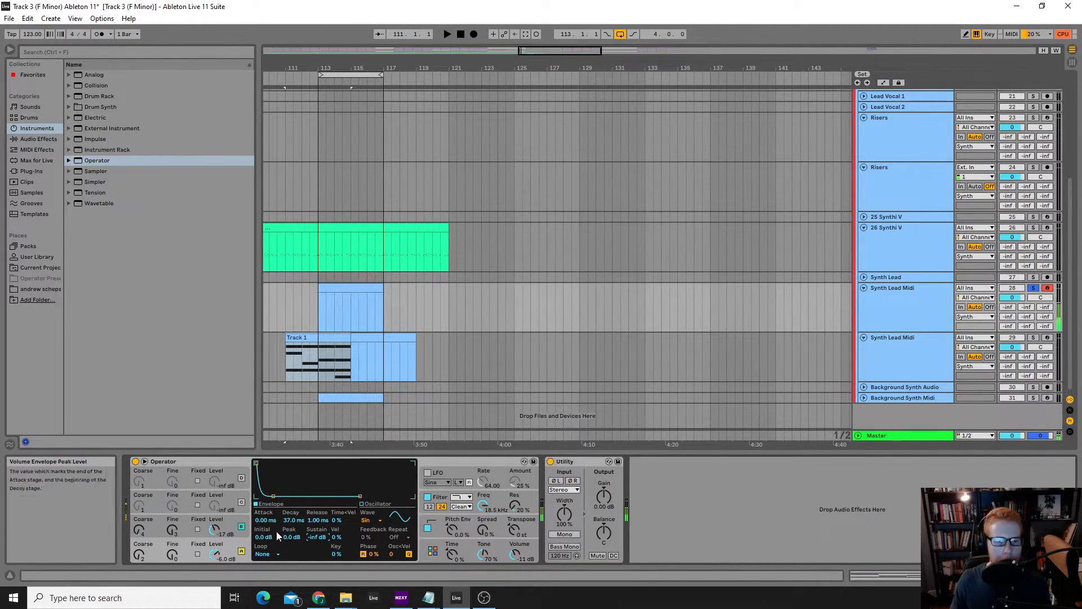
pyautogui.moveTo(317, 536)
pyautogui.mouseDown()
pyautogui.moveTo(316, 519)
pyautogui.moveTo(316, 558)
pyautogui.mouseUp()
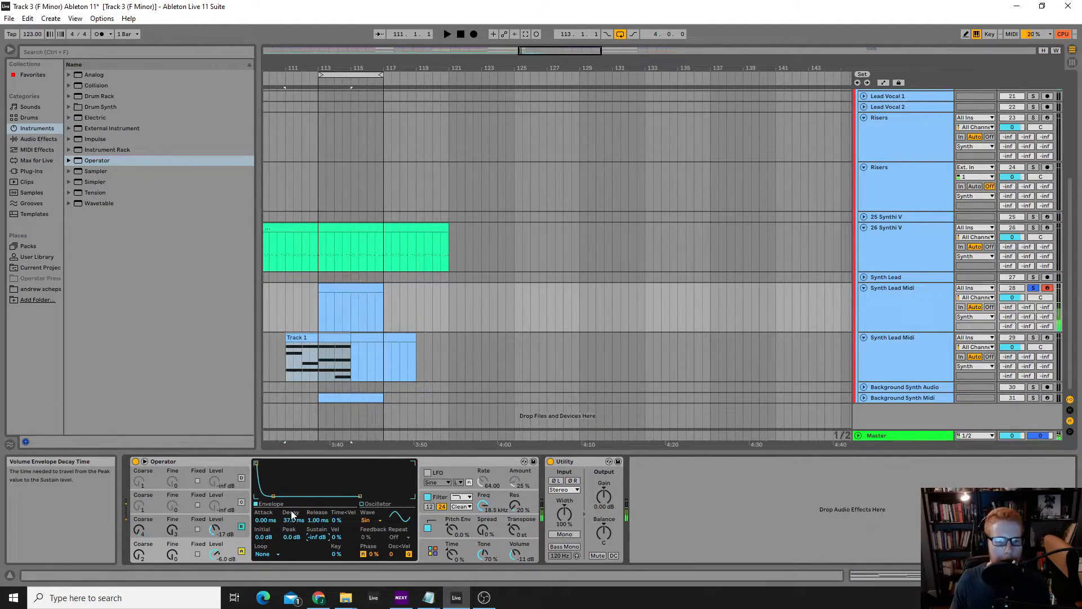
pyautogui.moveTo(291, 520); pyautogui.dragTo(291, 471)
pyautogui.click(265, 537)
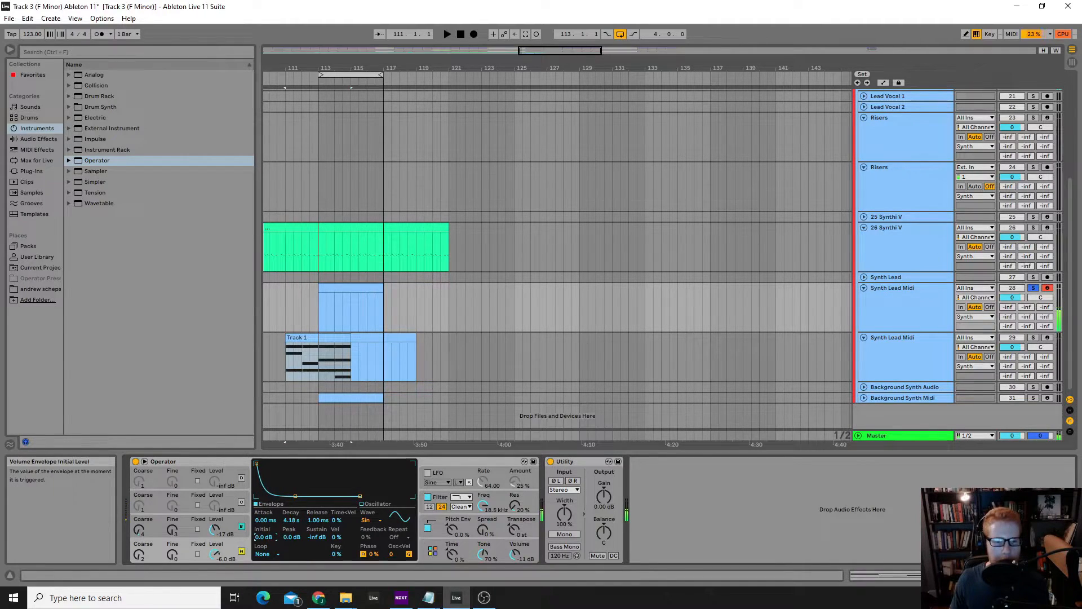
pyautogui.moveTo(265, 522); pyautogui.dragTo(265, 555)
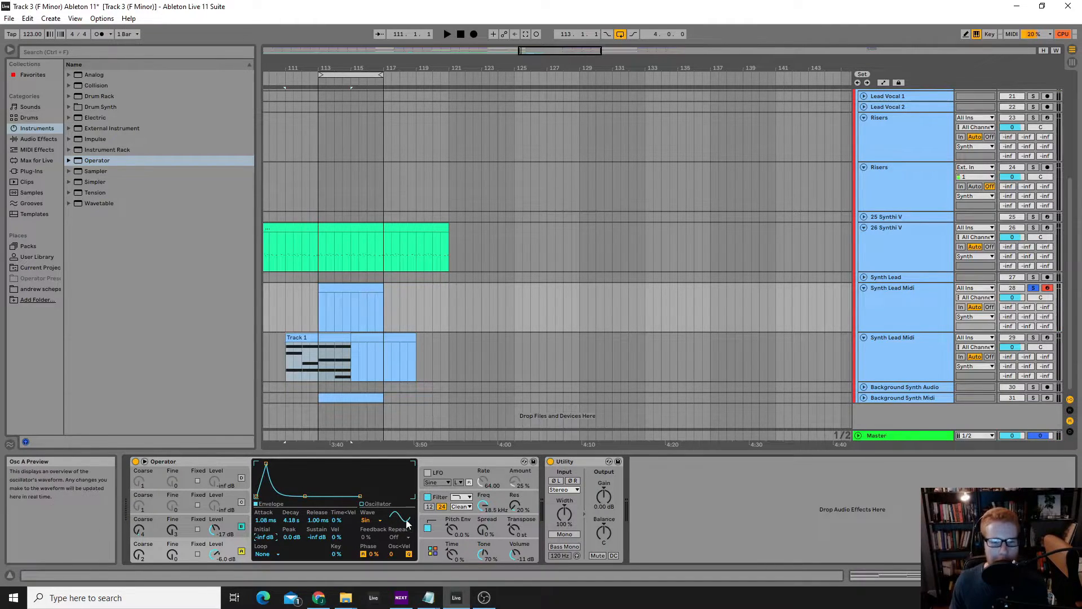
# Examine Operator's filter and LFO settings, toggling the LFO on and back off
pyautogui.click(440, 499)
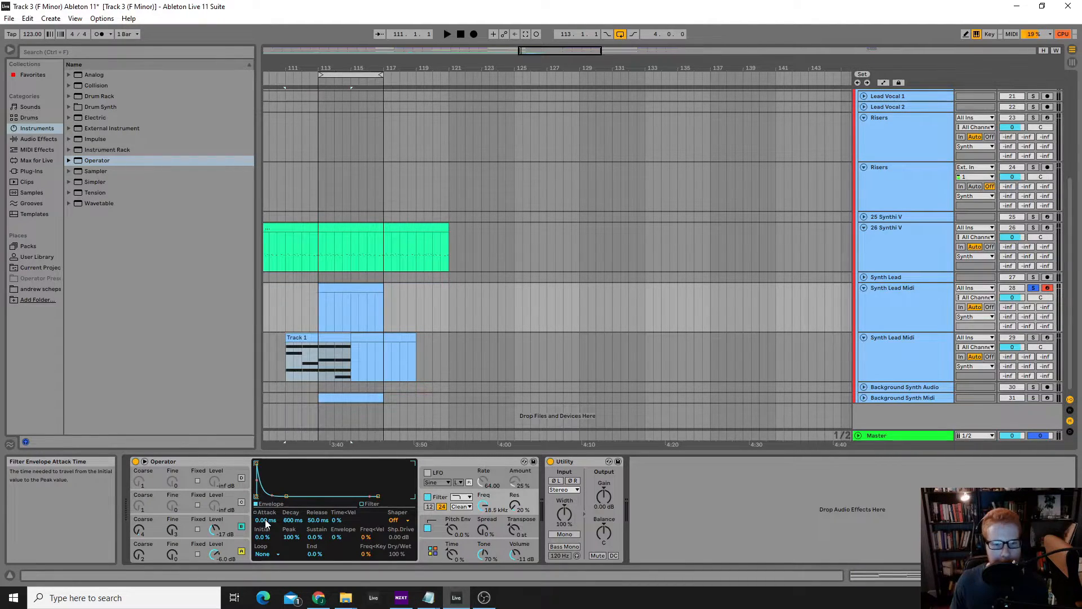
pyautogui.click(444, 472)
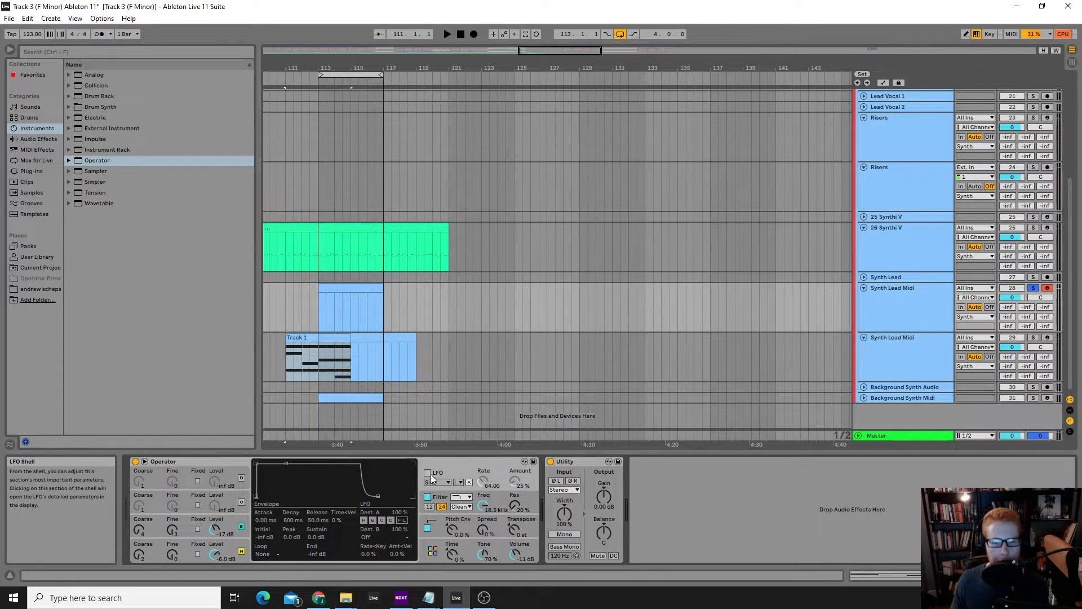
pyautogui.click(427, 473)
pyautogui.click(428, 475)
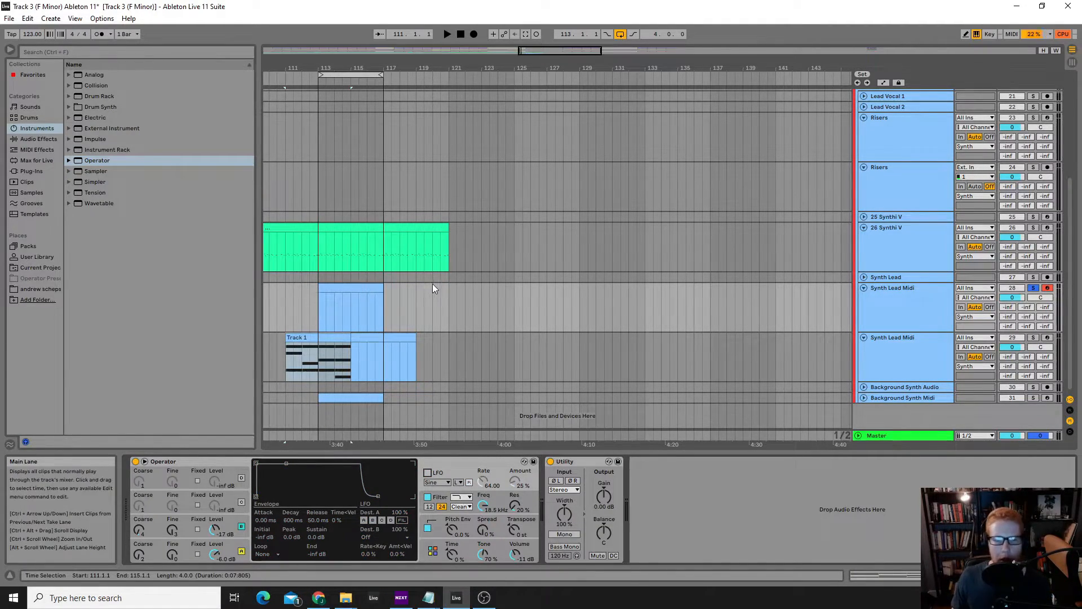
# Load the FM Piano Filtered preset from Operator's Piano & Keys presets onto the armed Synth Lead Midi track
pyautogui.click(406, 311)
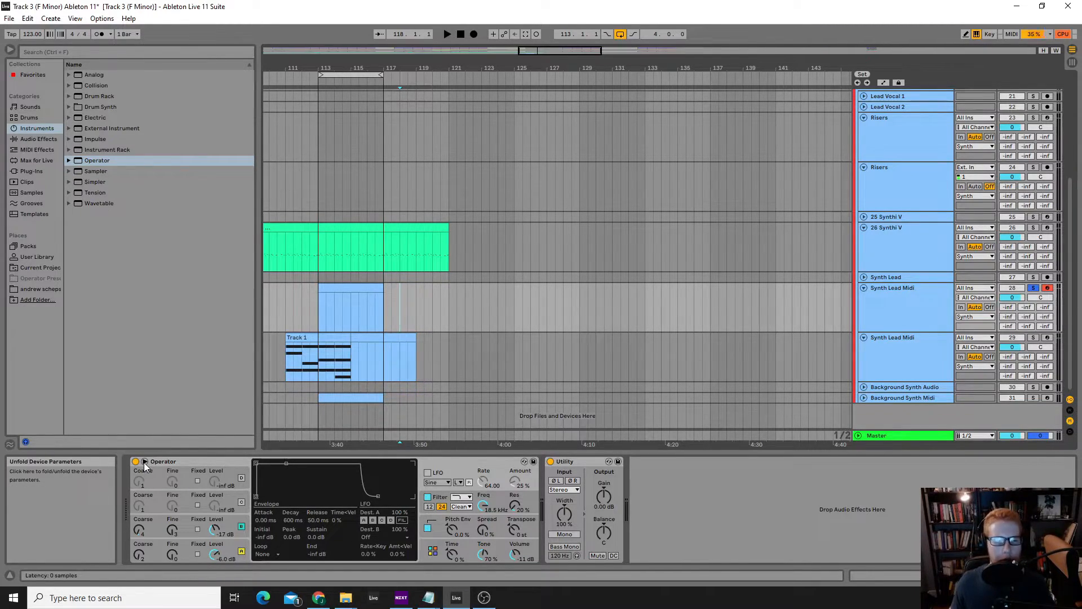
pyautogui.click(68, 160)
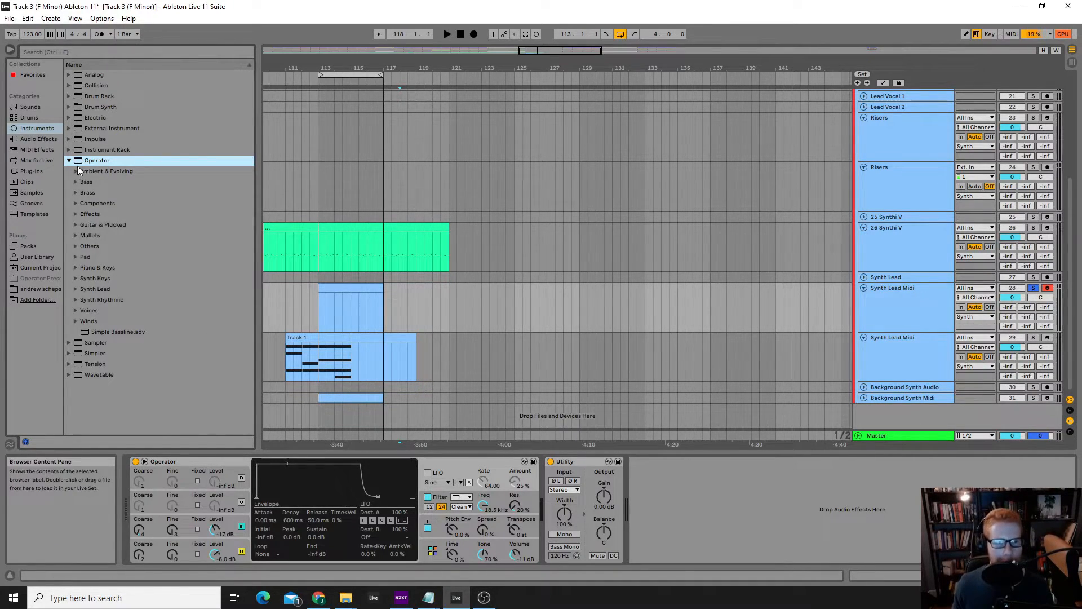
pyautogui.click(76, 269)
pyautogui.scroll(-3, 131, 348)
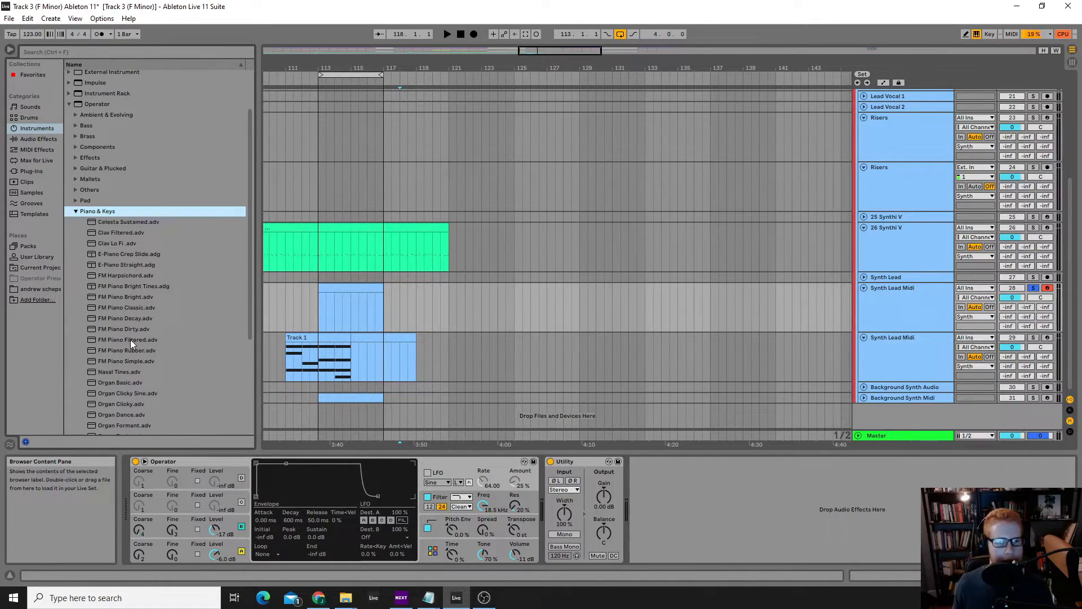
pyautogui.doubleClick(131, 339)
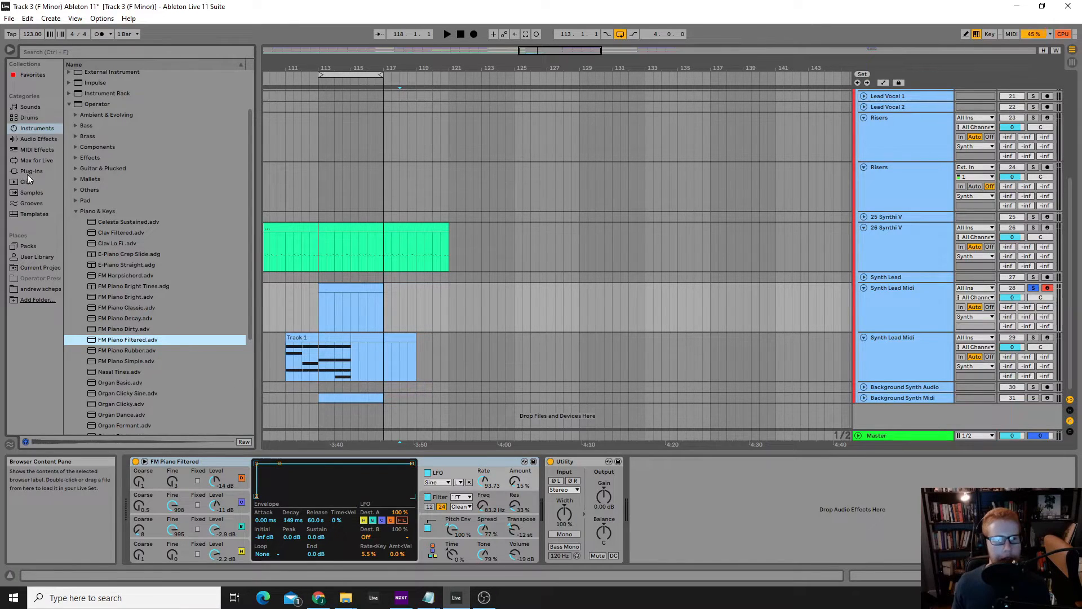
# Audition Operator's Pad presets by loading Hollow Reso Pad and Glass Vibrato Pad in turn
pyautogui.click(75, 211)
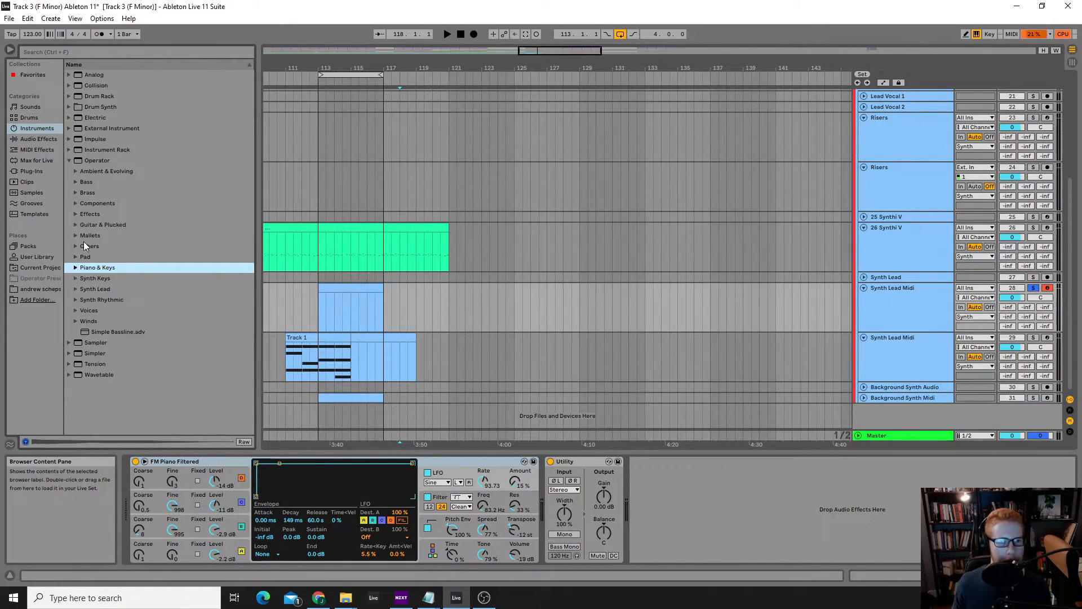
pyautogui.click(74, 258)
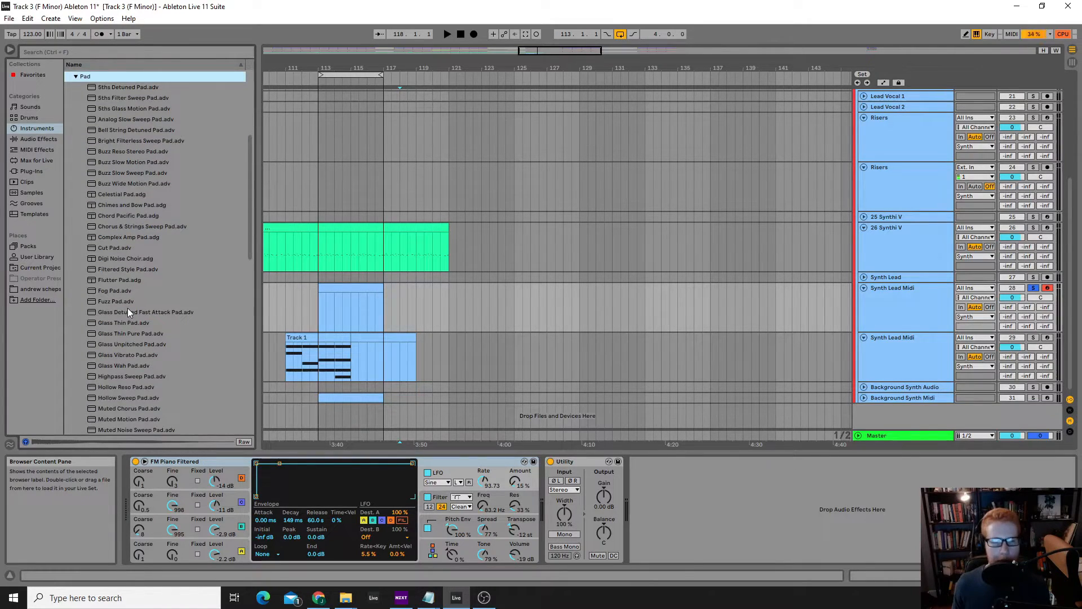
pyautogui.scroll(-1, 127, 309)
pyautogui.scroll(-1, 125, 319)
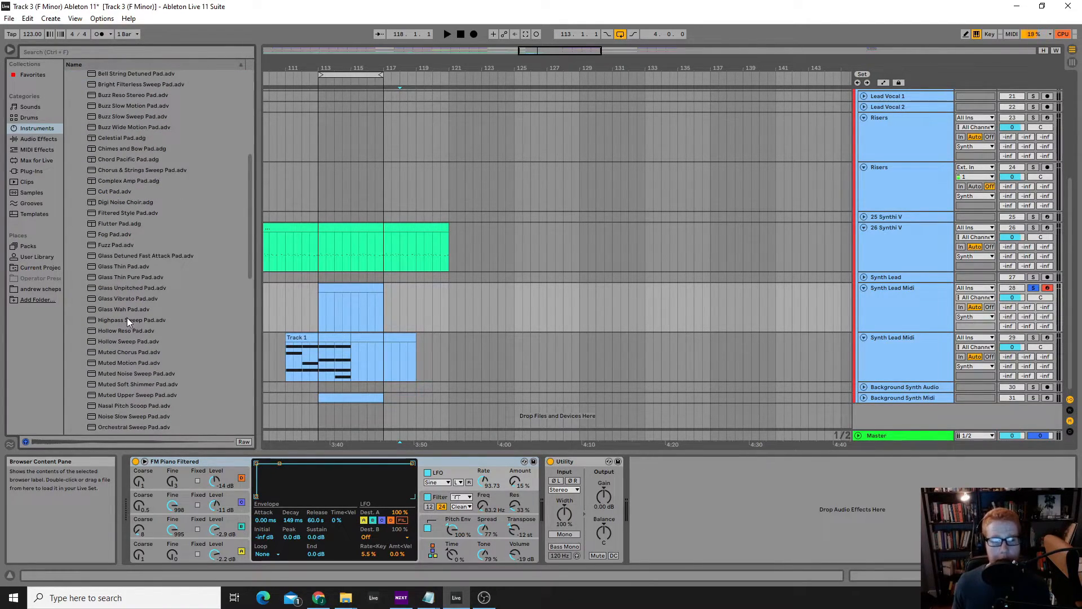
pyautogui.doubleClick(127, 331)
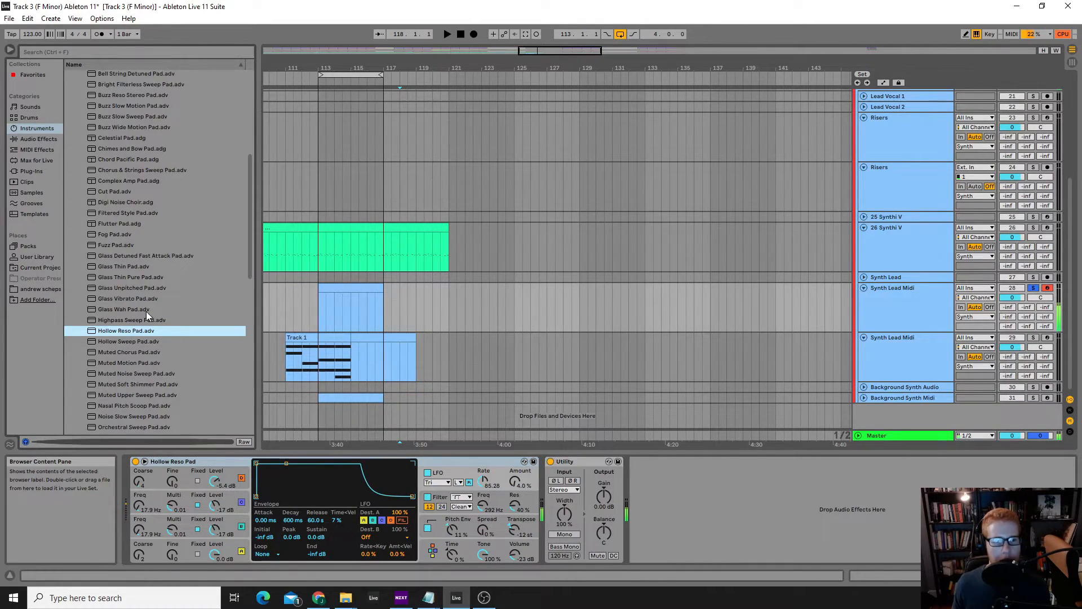
pyautogui.doubleClick(136, 297)
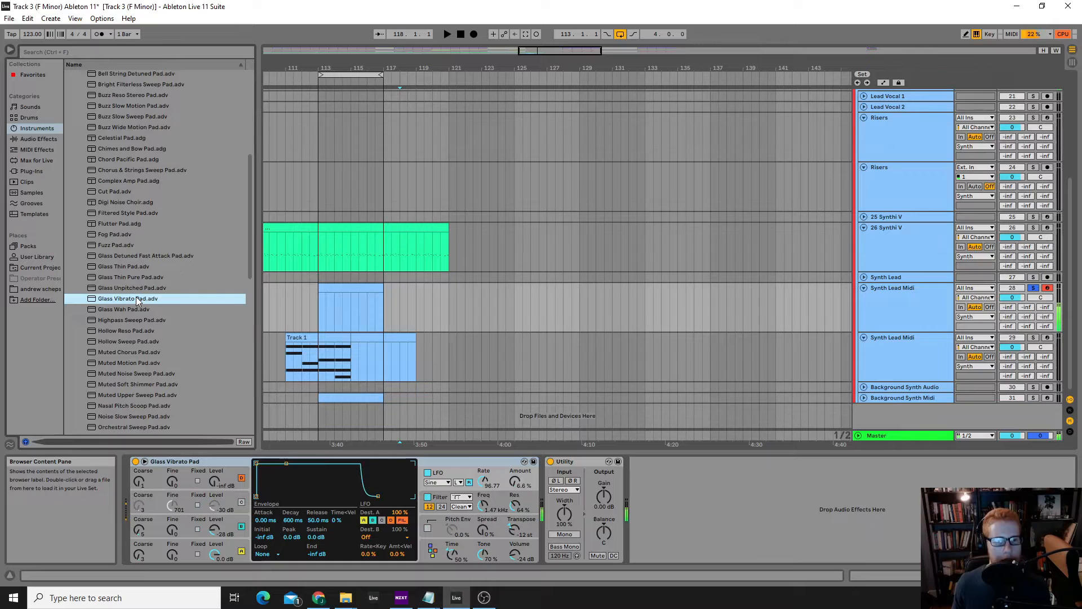
# Load the Poly Detuned Pad preset from Operator's Pad presets onto the armed Synth Lead Midi track
pyautogui.scroll(-3, 141, 394)
pyautogui.doubleClick(141, 385)
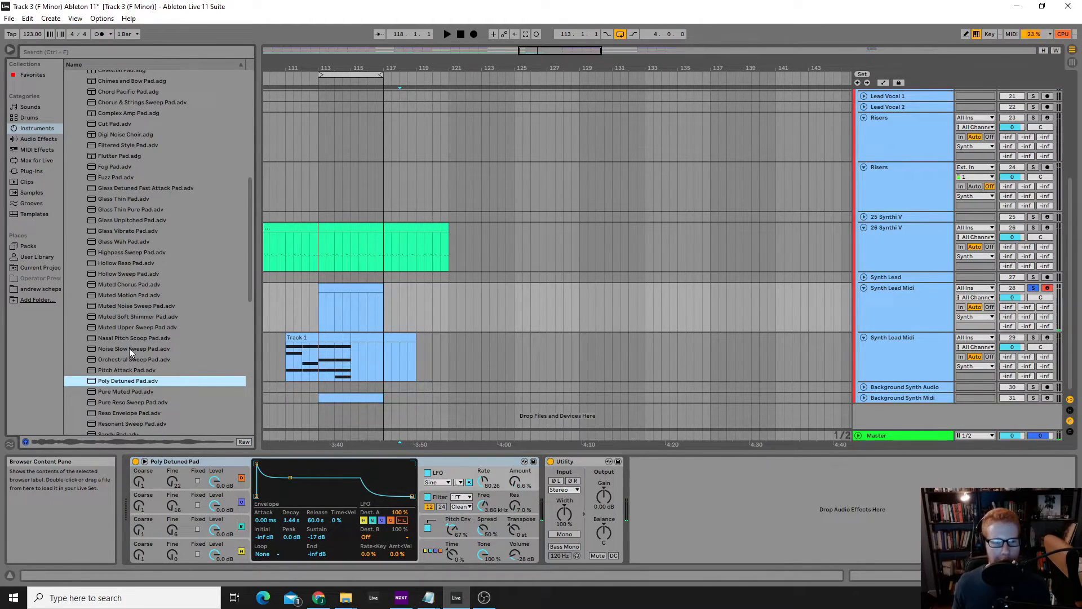
pyautogui.scroll(2, 127, 366)
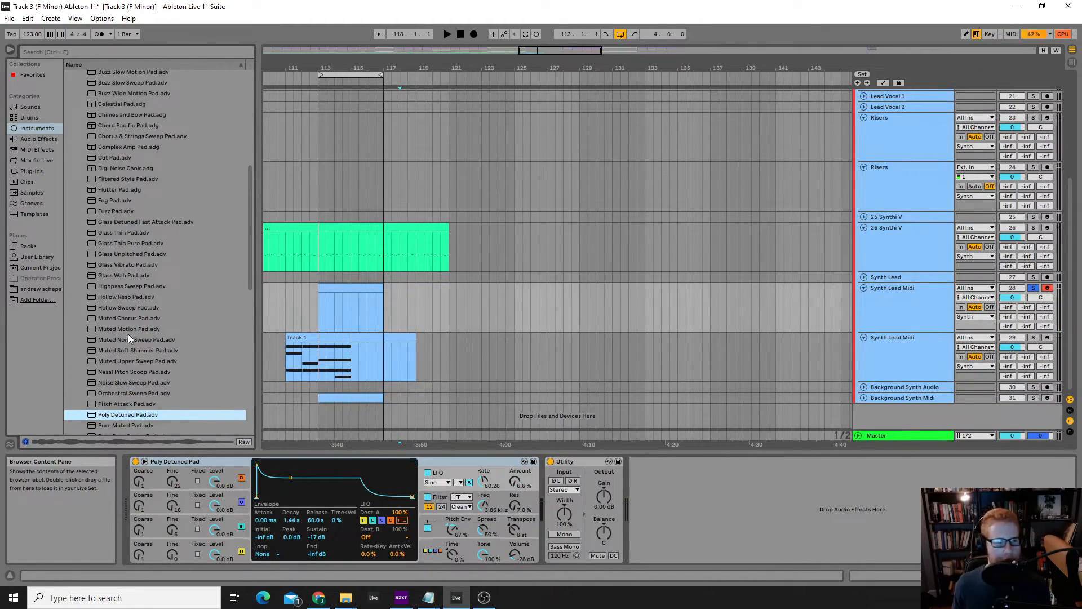
pyautogui.scroll(2, 139, 276)
pyautogui.scroll(2, 145, 277)
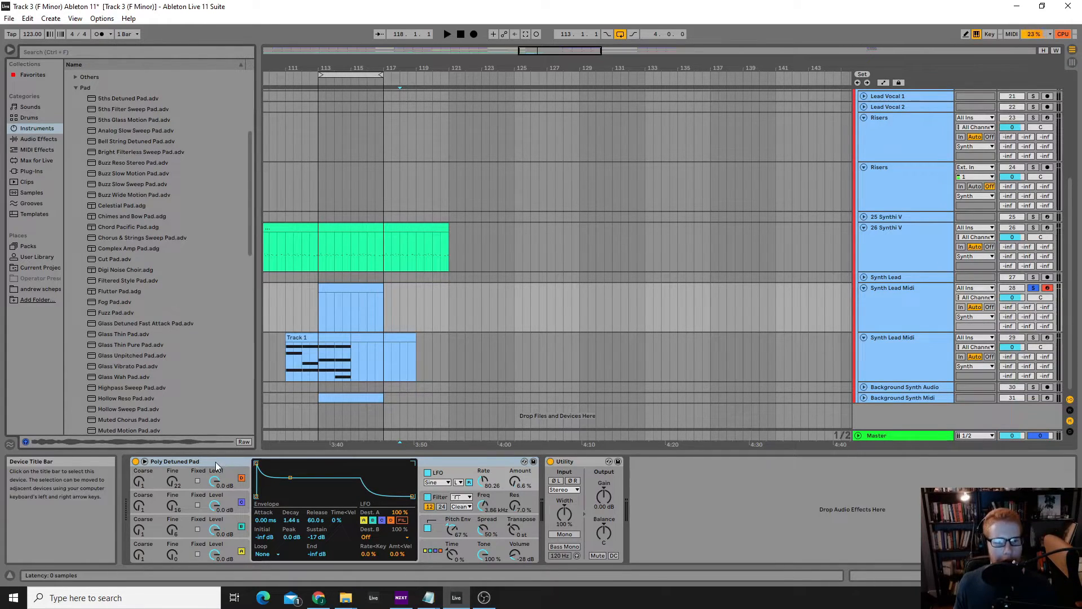
# Examine the Background Synth Midi track's clip and device chain, and return to the armed Synth Lead Midi track's devices
pyautogui.click(570, 462)
pyautogui.click(482, 463)
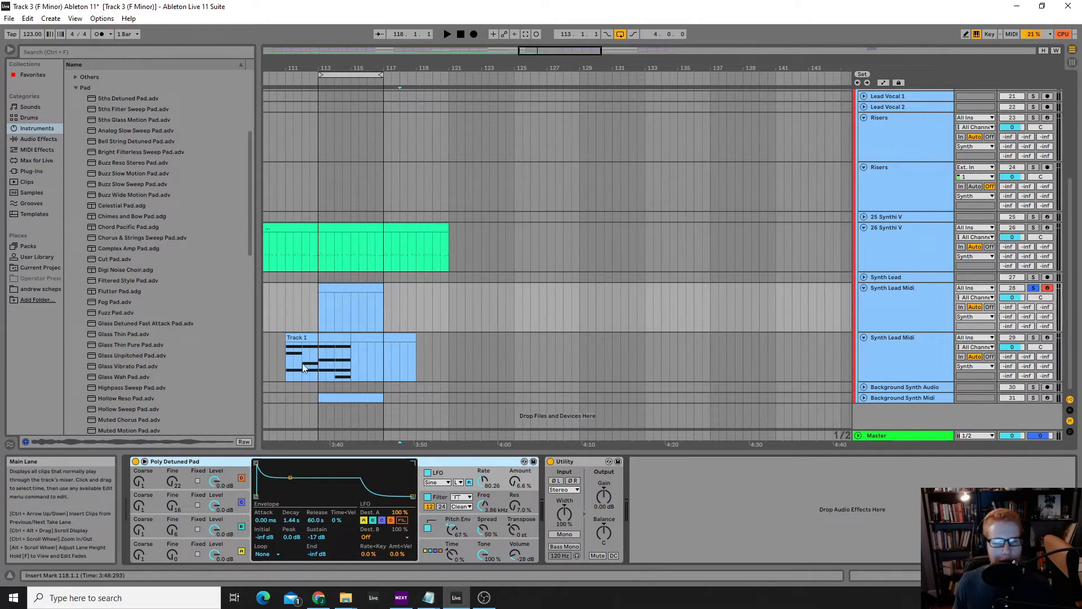
pyautogui.doubleClick(361, 397)
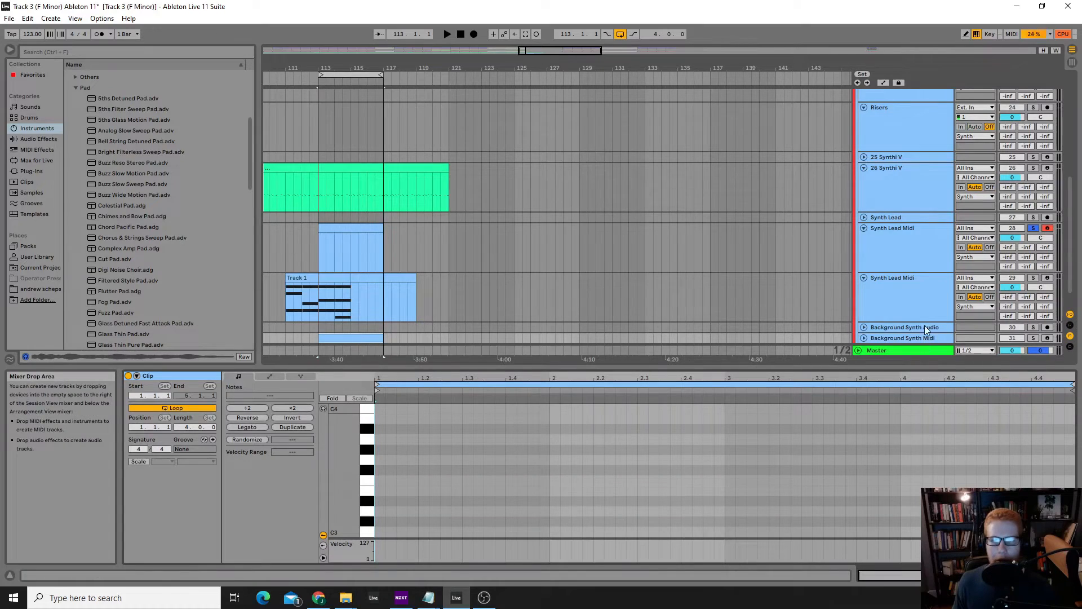
pyautogui.click(911, 338)
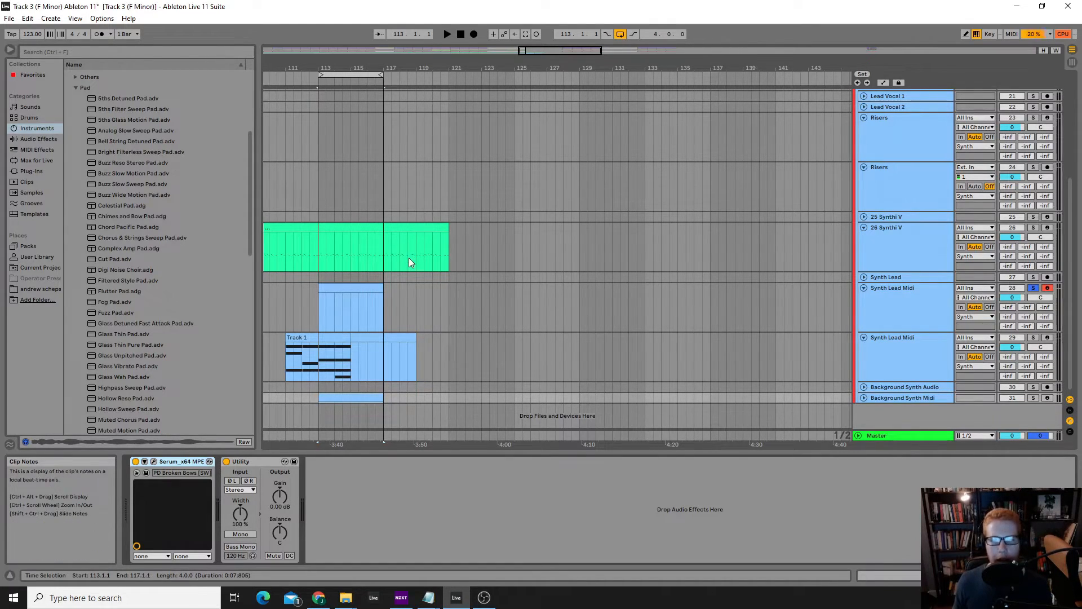
pyautogui.click(384, 311)
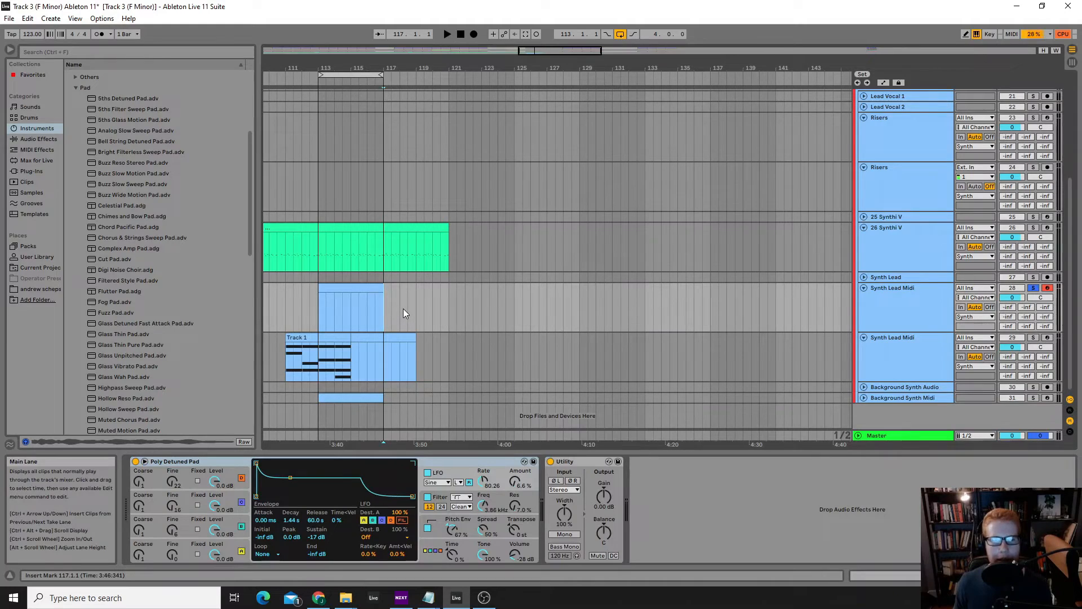
pyautogui.click(417, 299)
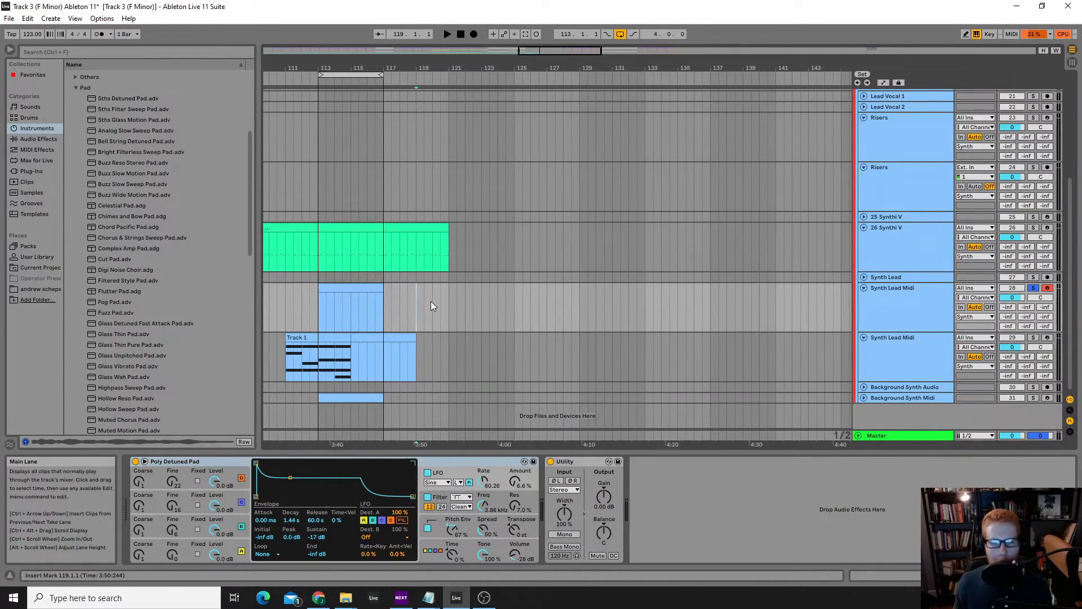
pyautogui.click(432, 301)
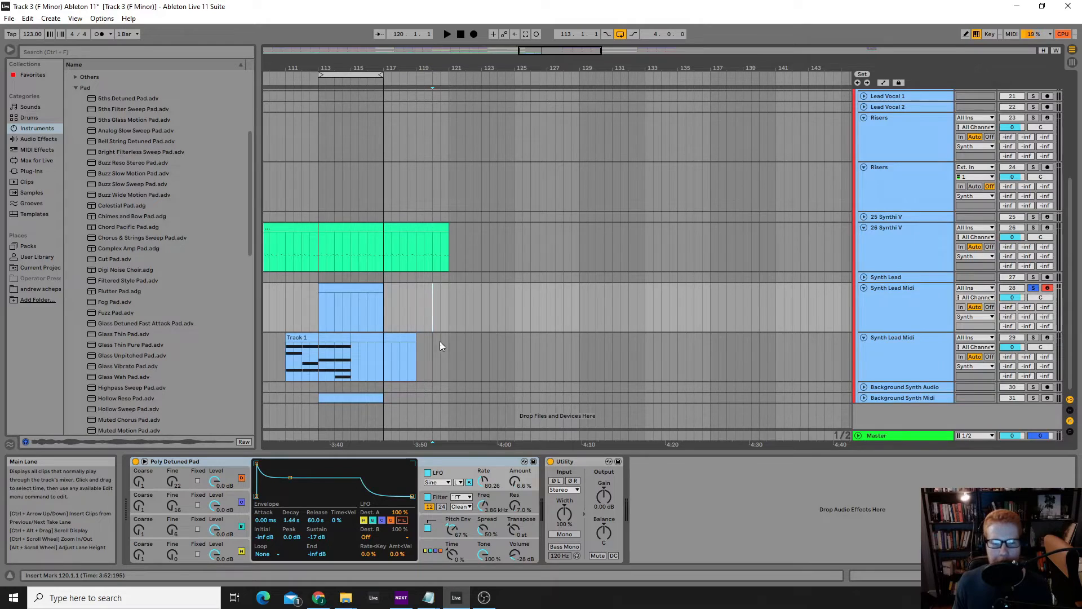
pyautogui.click(416, 304)
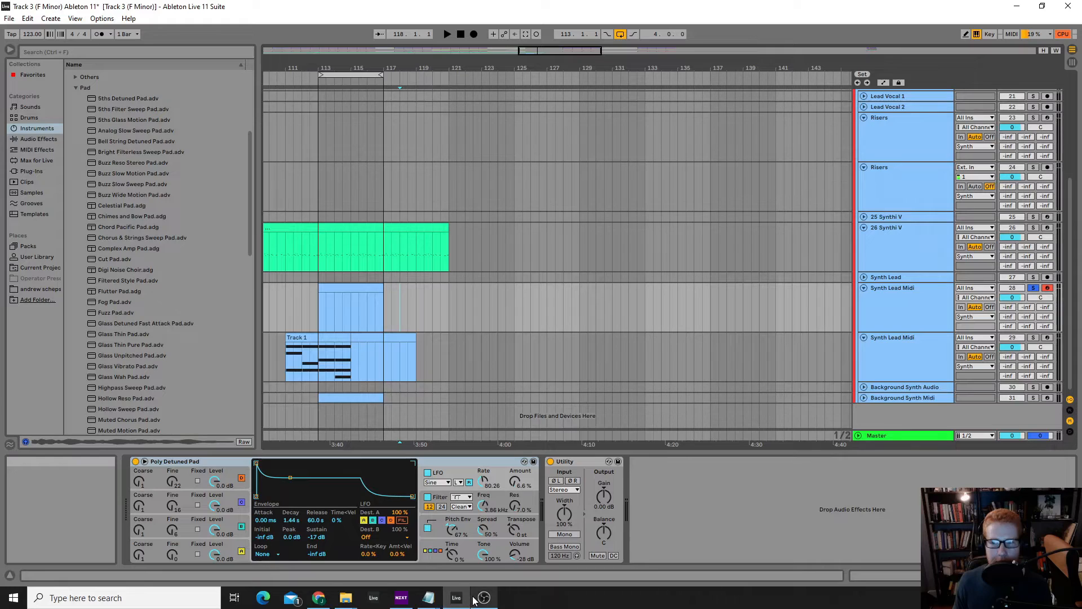
# Minimize the project window to reveal the piano keyboard note chart on the desktop
pyautogui.moveTo(475, 600)
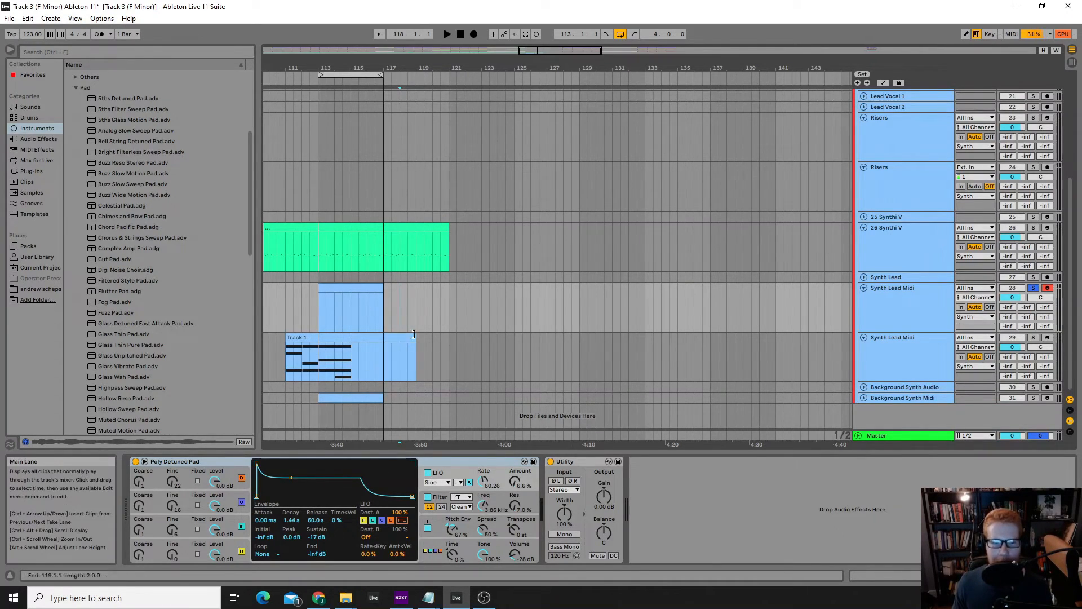
pyautogui.click(1017, 13)
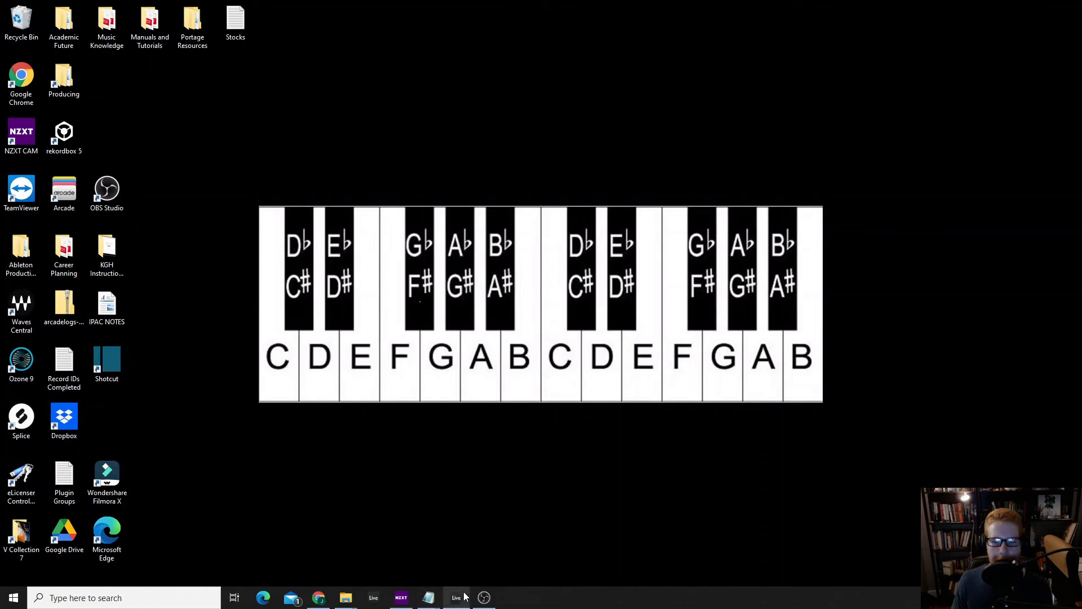